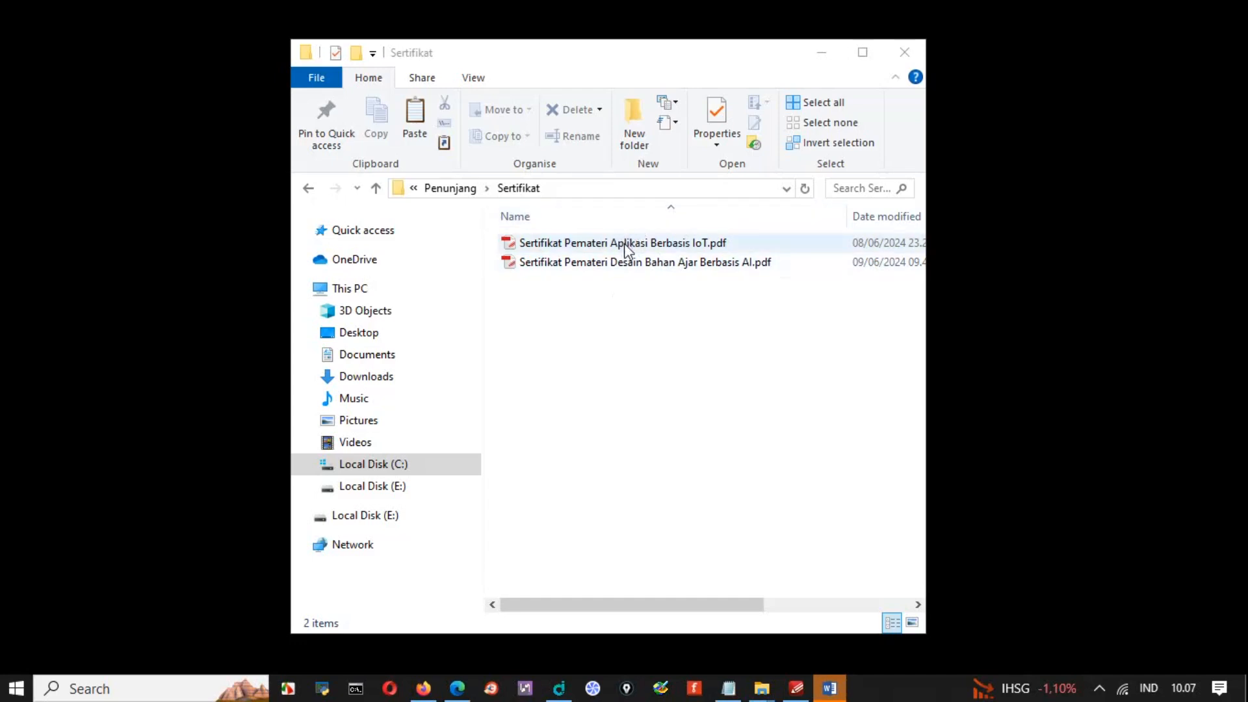
Open Sertifikat Pemateri Aplikasi Berbasis IoT.pdf from the Sertifikat folder and view the certificate
{"action": "double_click", "coordinate": [626, 245]}
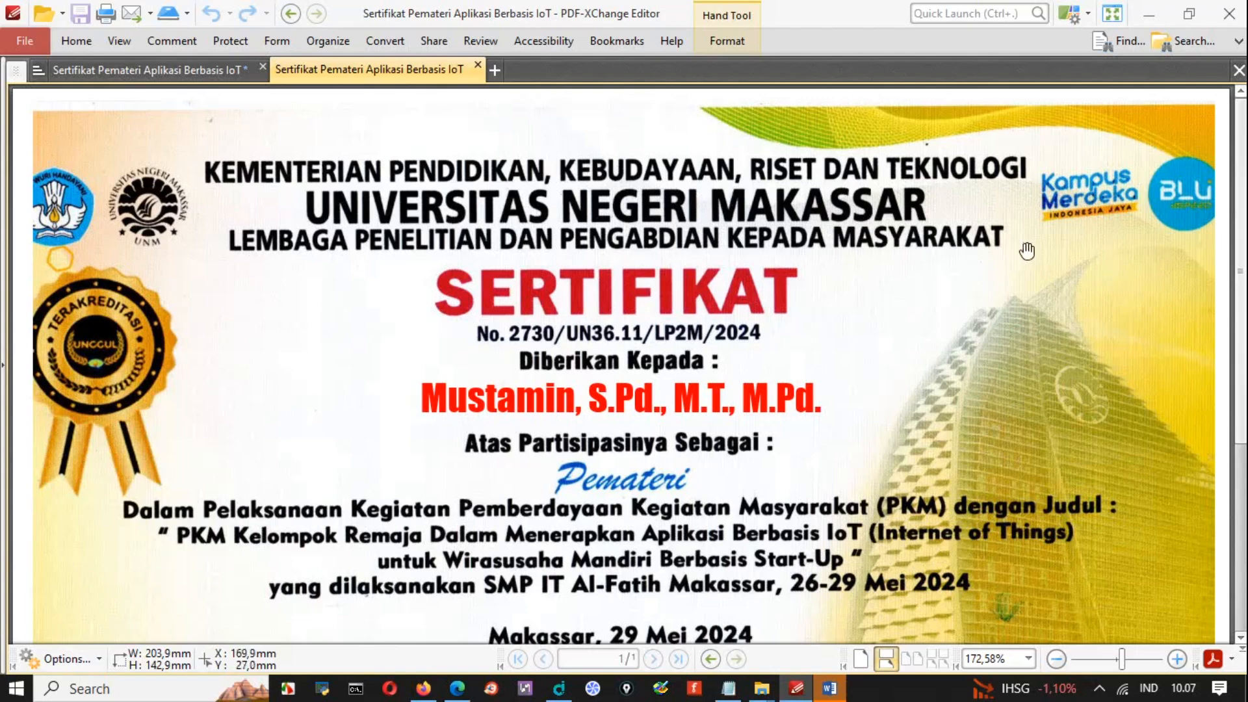
{"action": "left_click_drag", "start_coordinate": [1244, 258], "coordinate": [1241, 325]}
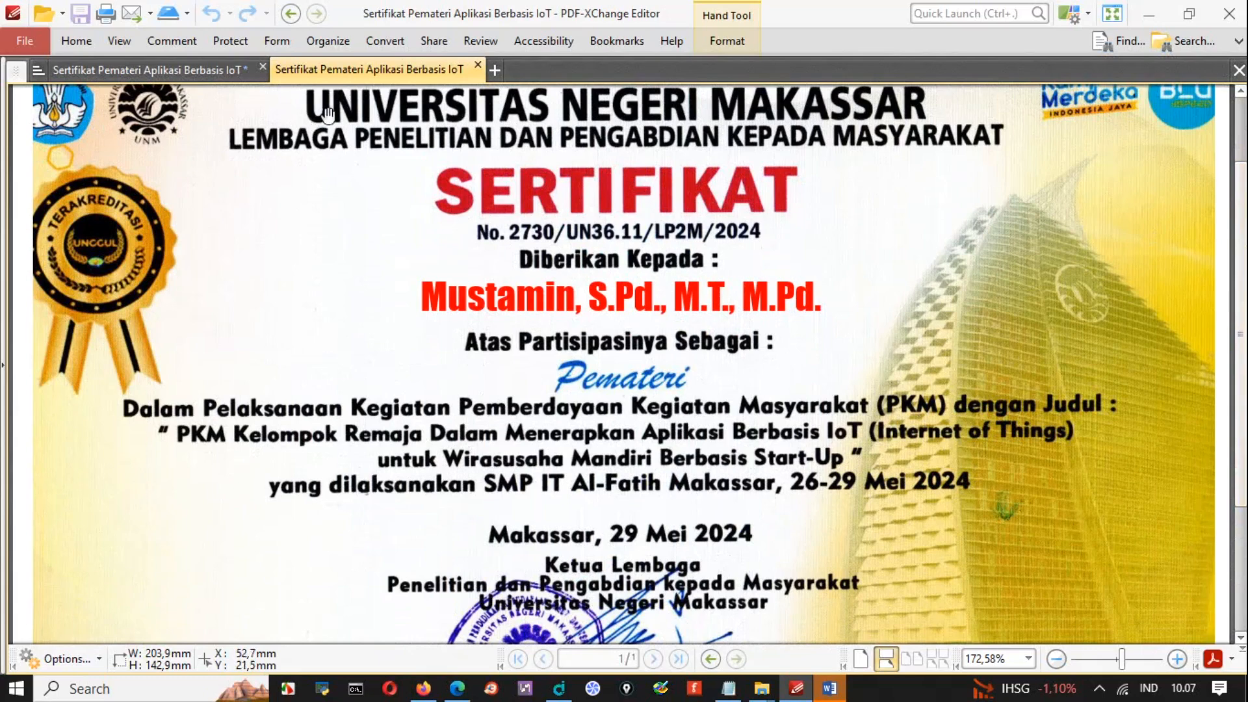
Start inserting pages into the PDF, using Sertifikat Pemateri Desain Bahan Ajar Berbasis AI.pdf from the Penunjang > Sertifikat folder as the source
{"action": "left_click", "coordinate": [328, 43]}
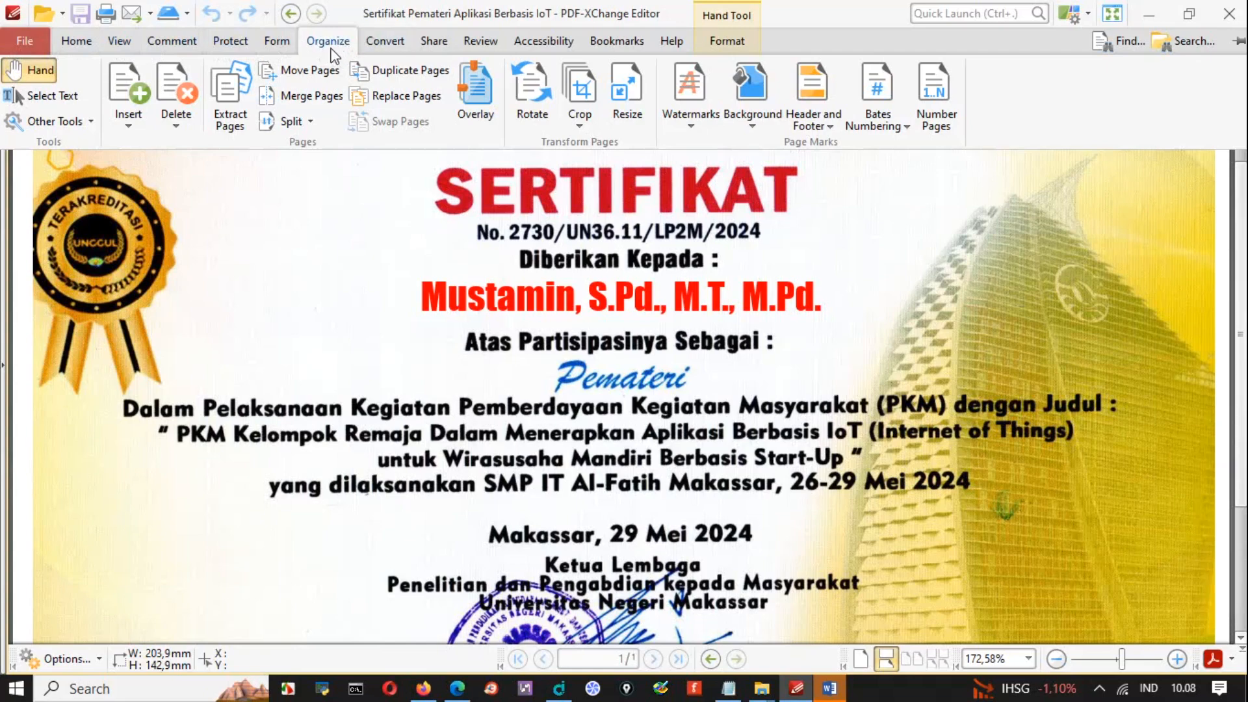
{"action": "left_click", "coordinate": [128, 124]}
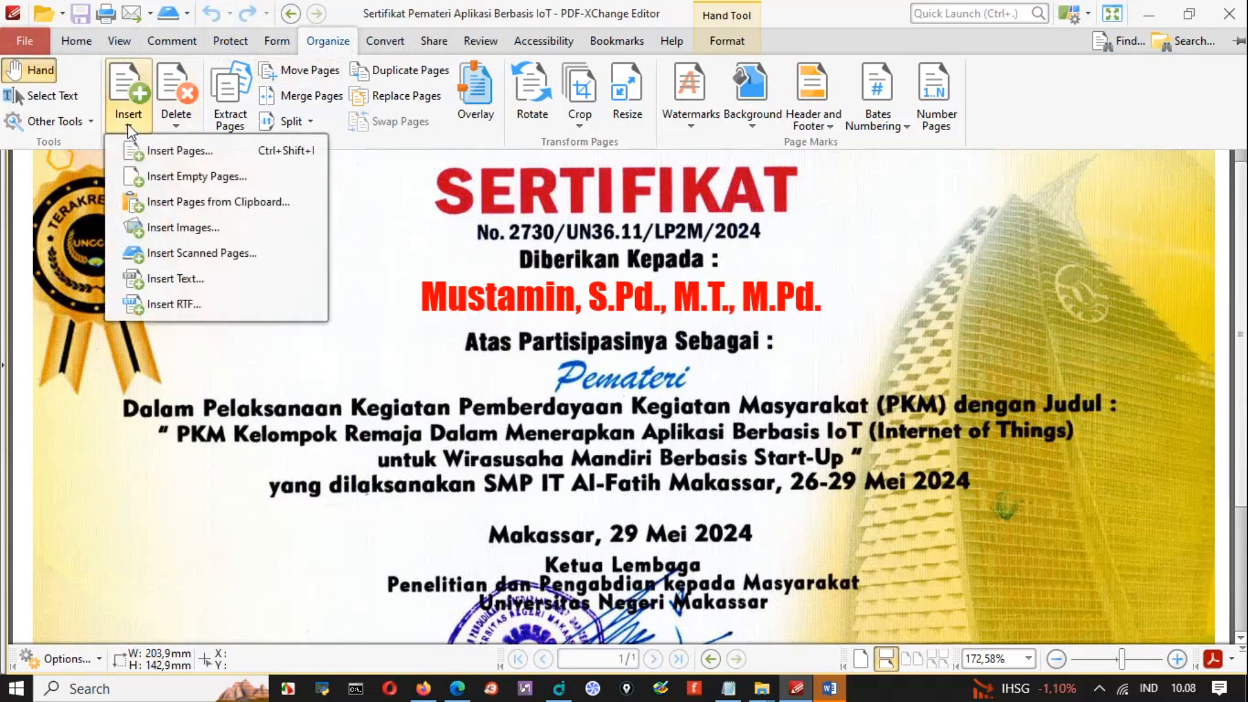
{"action": "left_click", "coordinate": [174, 154]}
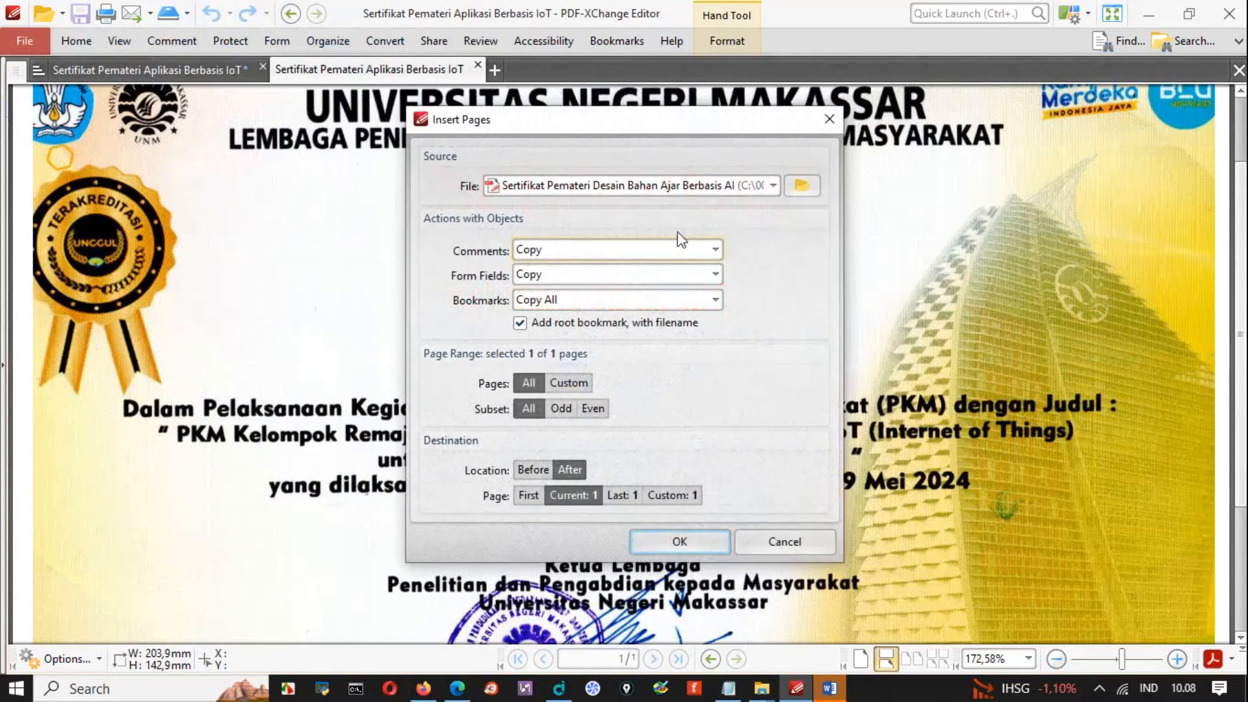
{"action": "left_click", "coordinate": [804, 186]}
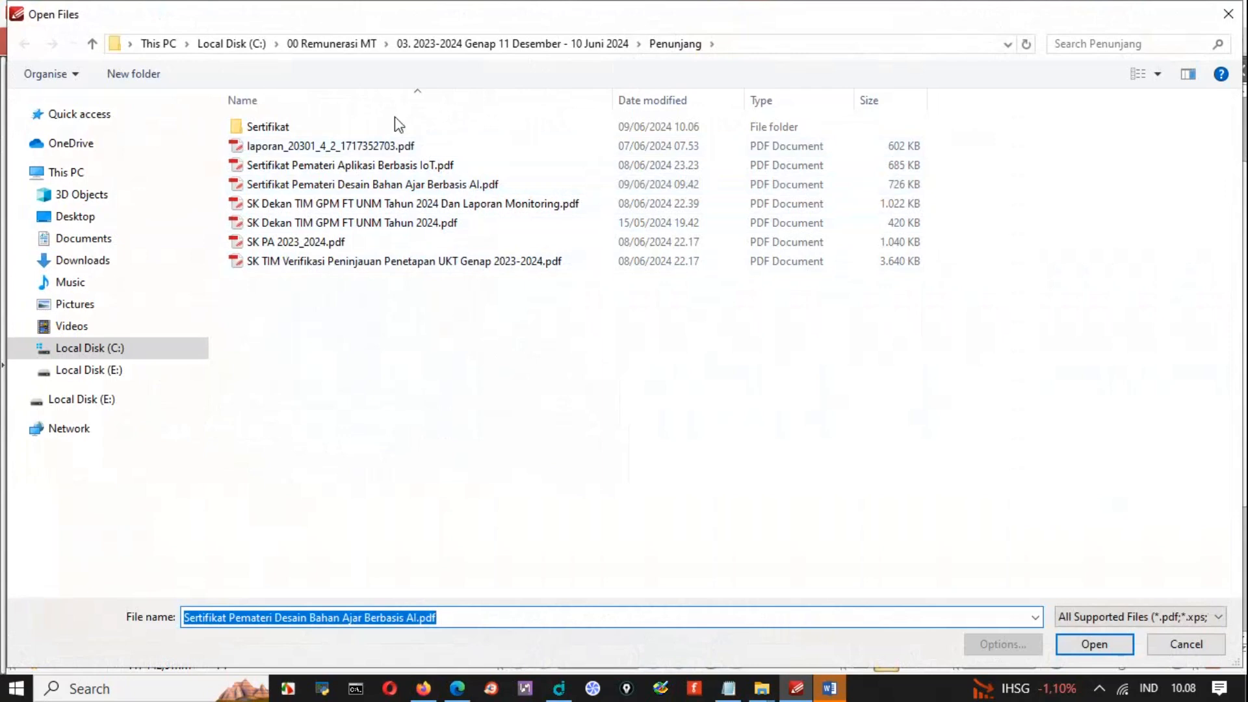
{"action": "left_click", "coordinate": [265, 128]}
{"action": "double_click", "coordinate": [265, 128]}
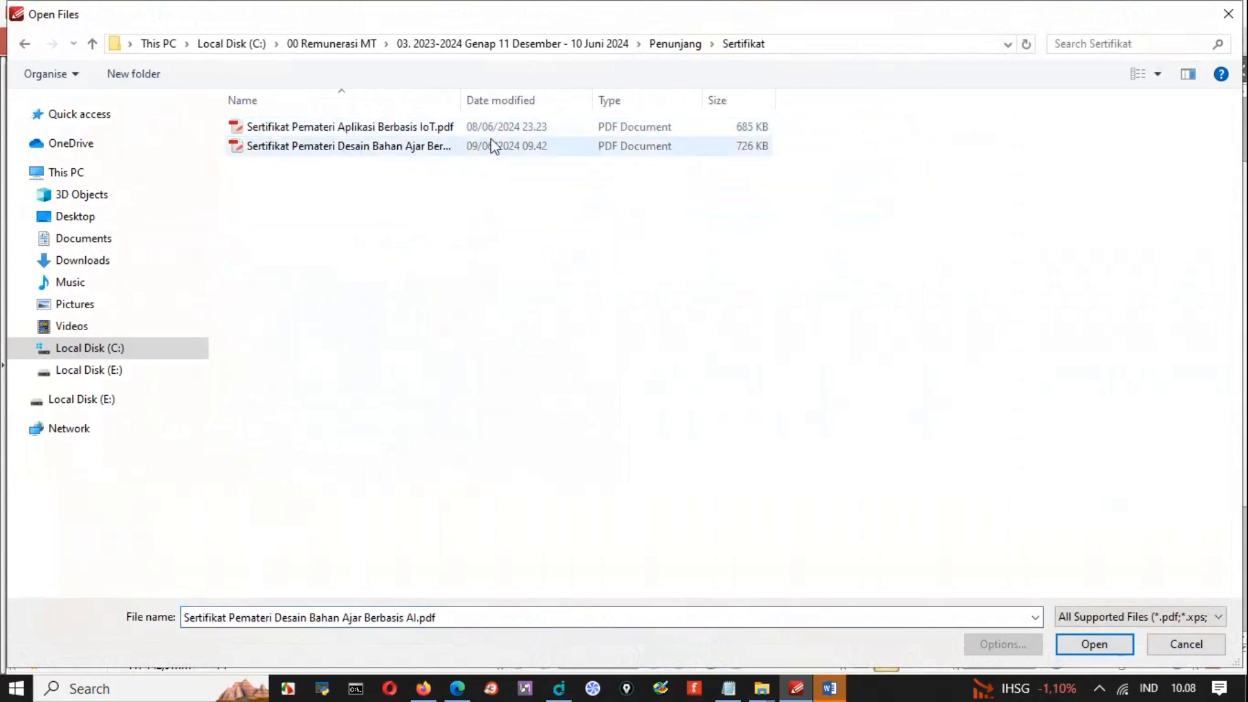
{"action": "left_click_drag", "start_coordinate": [462, 96], "coordinate": [610, 97]}
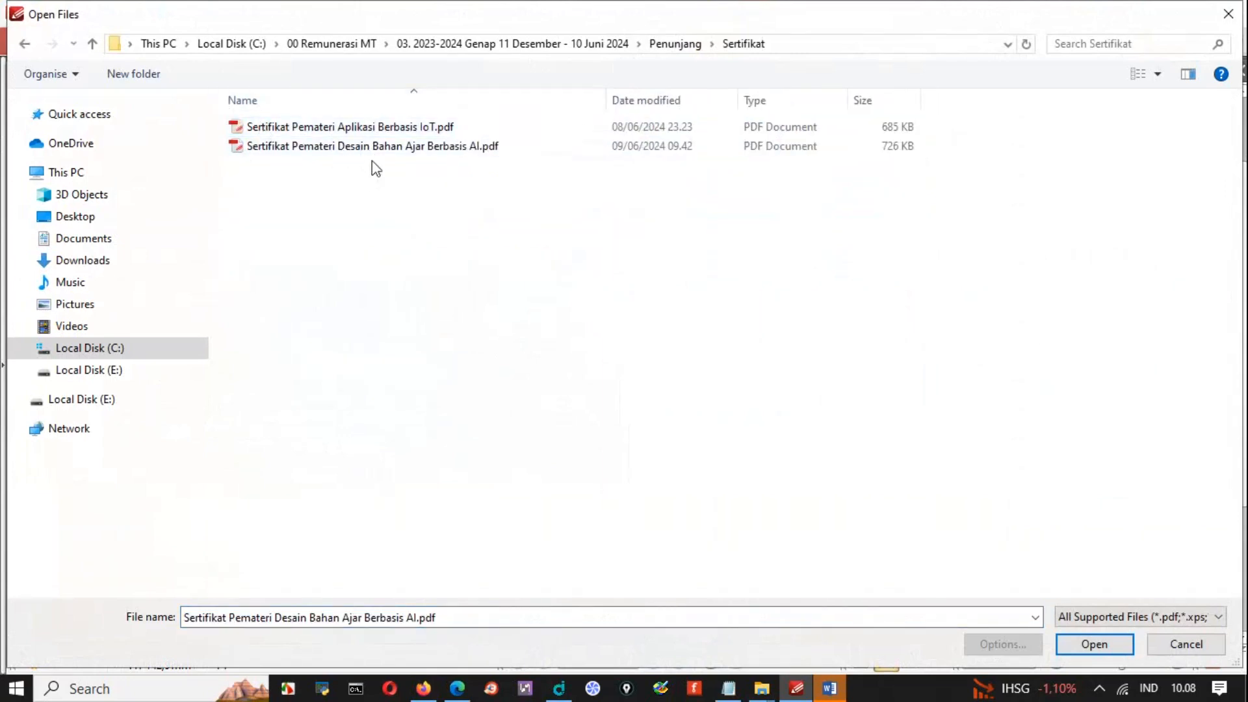
{"action": "left_click", "coordinate": [370, 150]}
{"action": "double_click", "coordinate": [370, 150]}
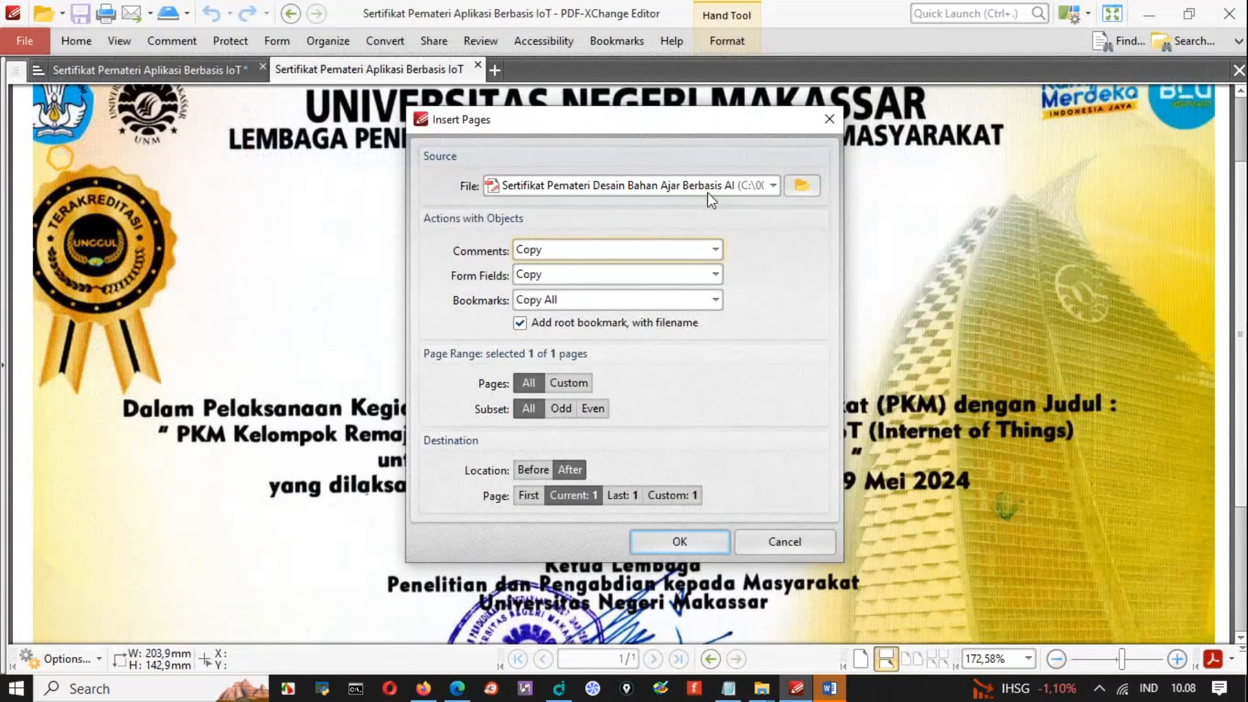
Set the destination to after custom page 1 and insert all the source pages into the certificate PDF
{"action": "left_click", "coordinate": [715, 250]}
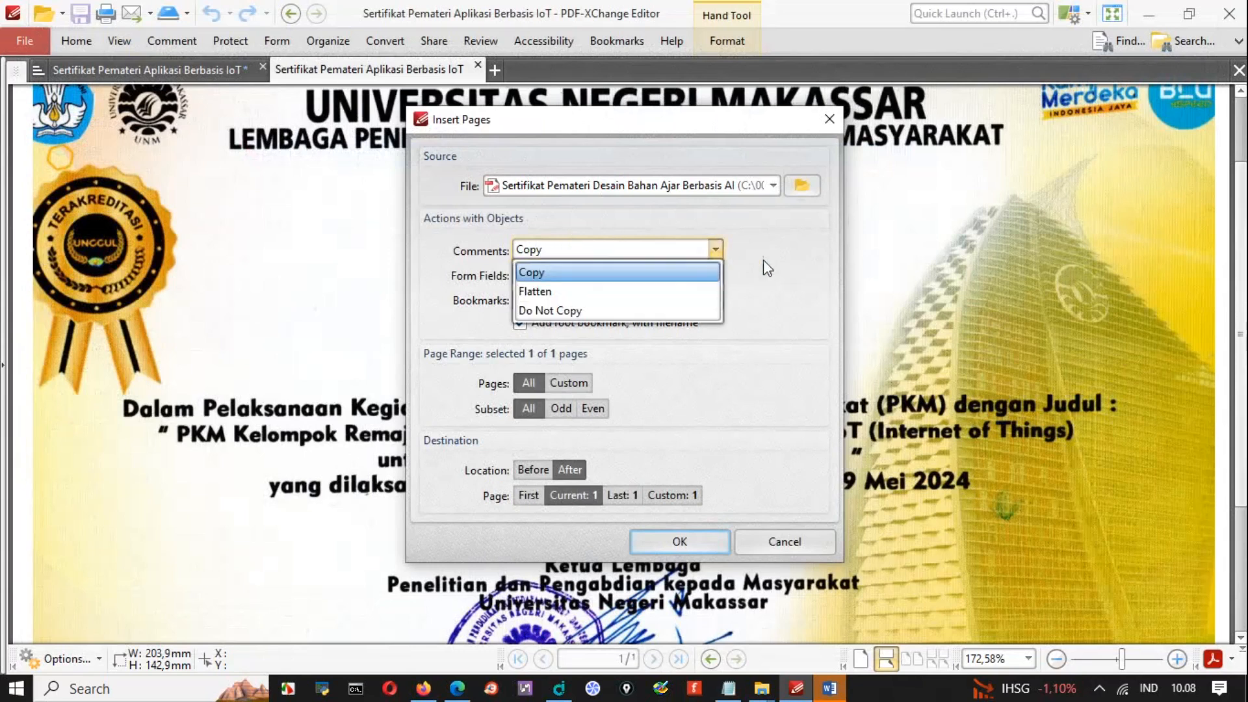
{"action": "left_click", "coordinate": [793, 268]}
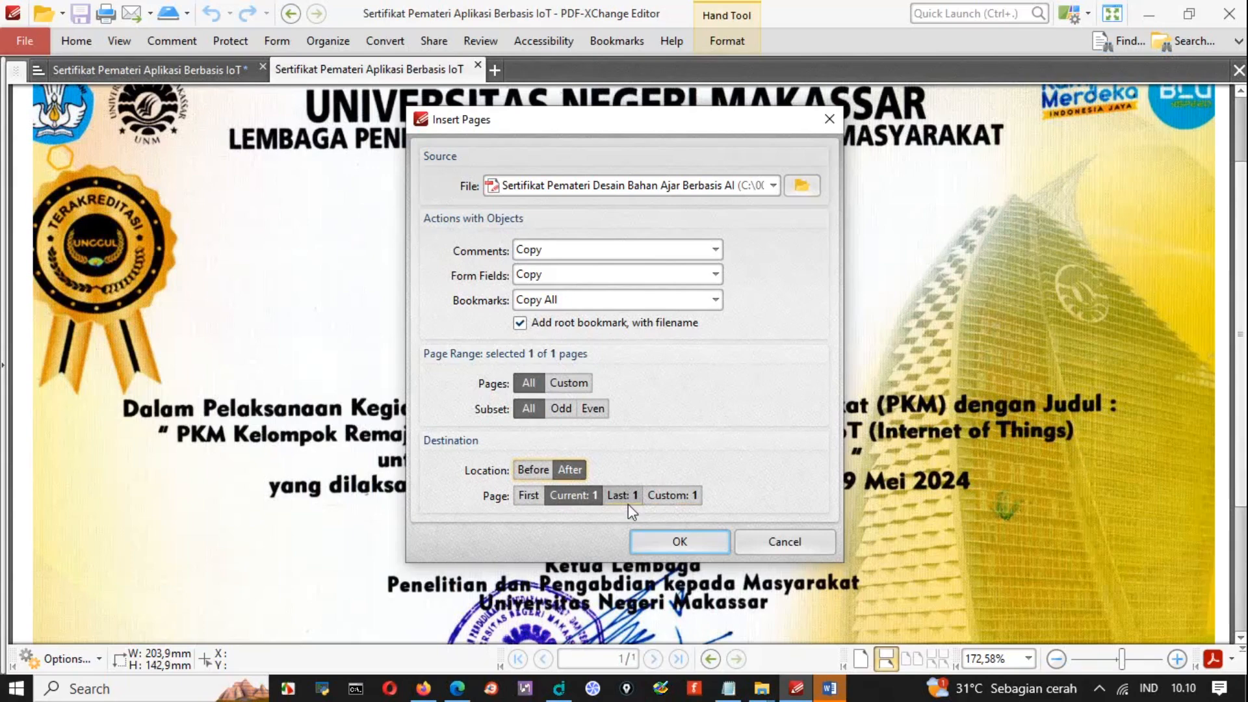
{"action": "left_click", "coordinate": [669, 497]}
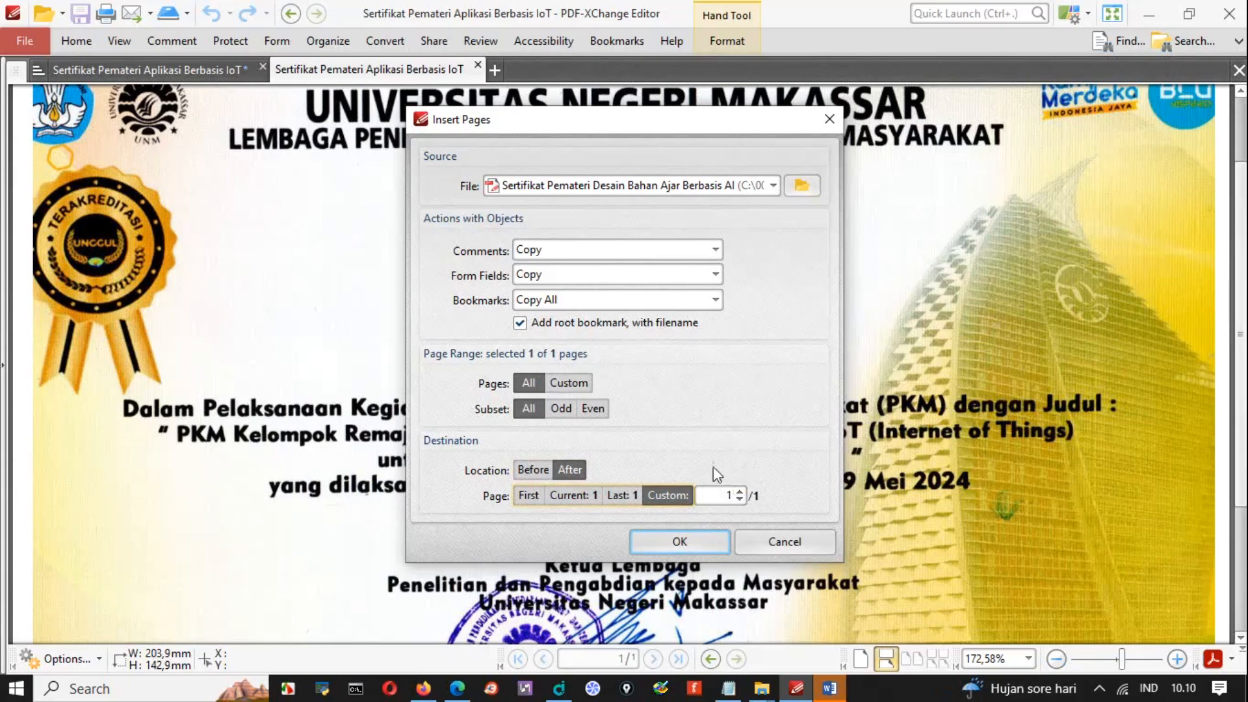
{"action": "left_click", "coordinate": [680, 541]}
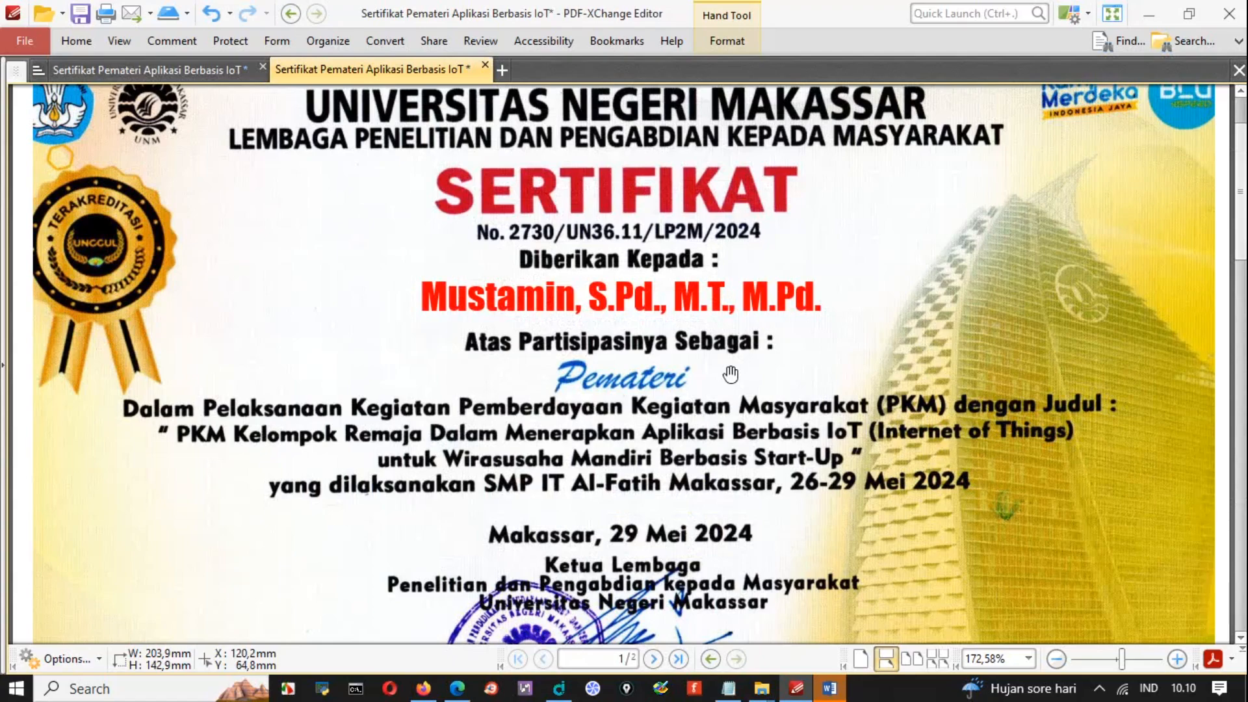
Zoom the combined PDF out to 33.3% to compare the sizes of the two certificate pages
{"action": "scroll", "coordinate": [1241, 200], "scroll_direction": "down", "scroll_amount": 1}
{"action": "left_click_drag", "start_coordinate": [1241, 195], "coordinate": [1239, 296]}
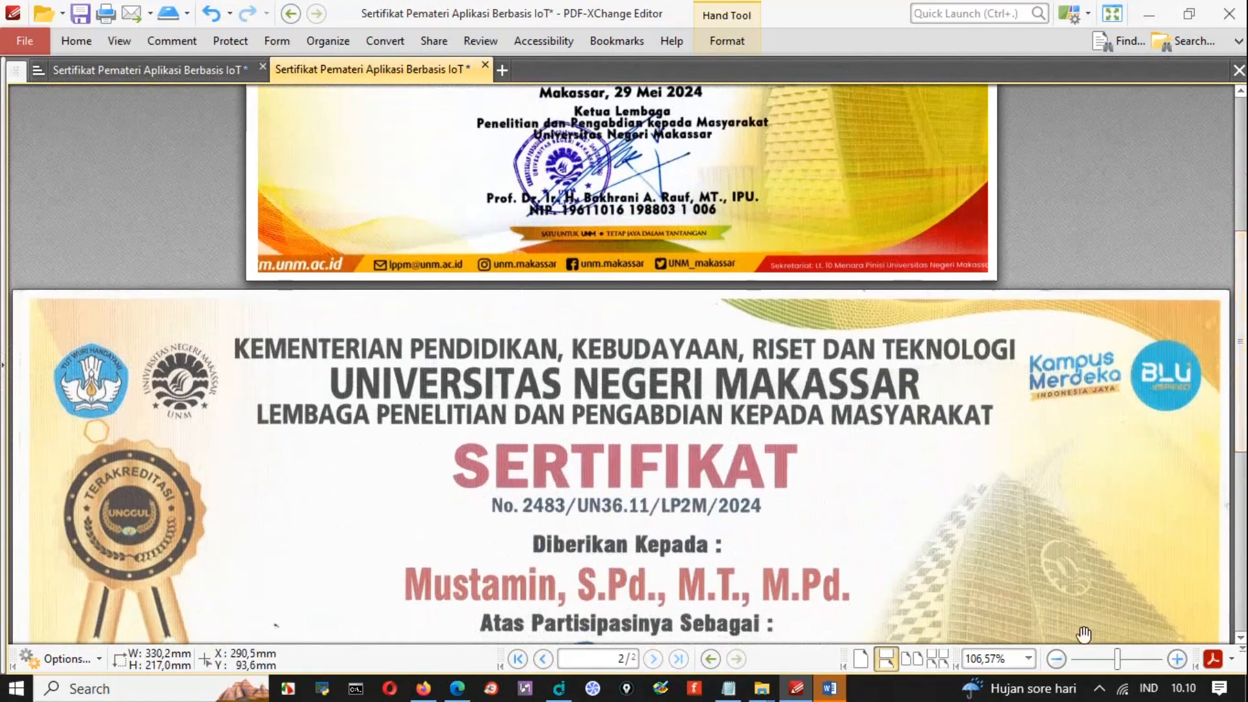
{"action": "left_click", "coordinate": [1056, 663]}
{"action": "left_click", "coordinate": [1057, 663]}
{"action": "left_click", "coordinate": [1057, 663]}
{"action": "left_click", "coordinate": [1056, 663]}
{"action": "left_click", "coordinate": [1057, 663]}
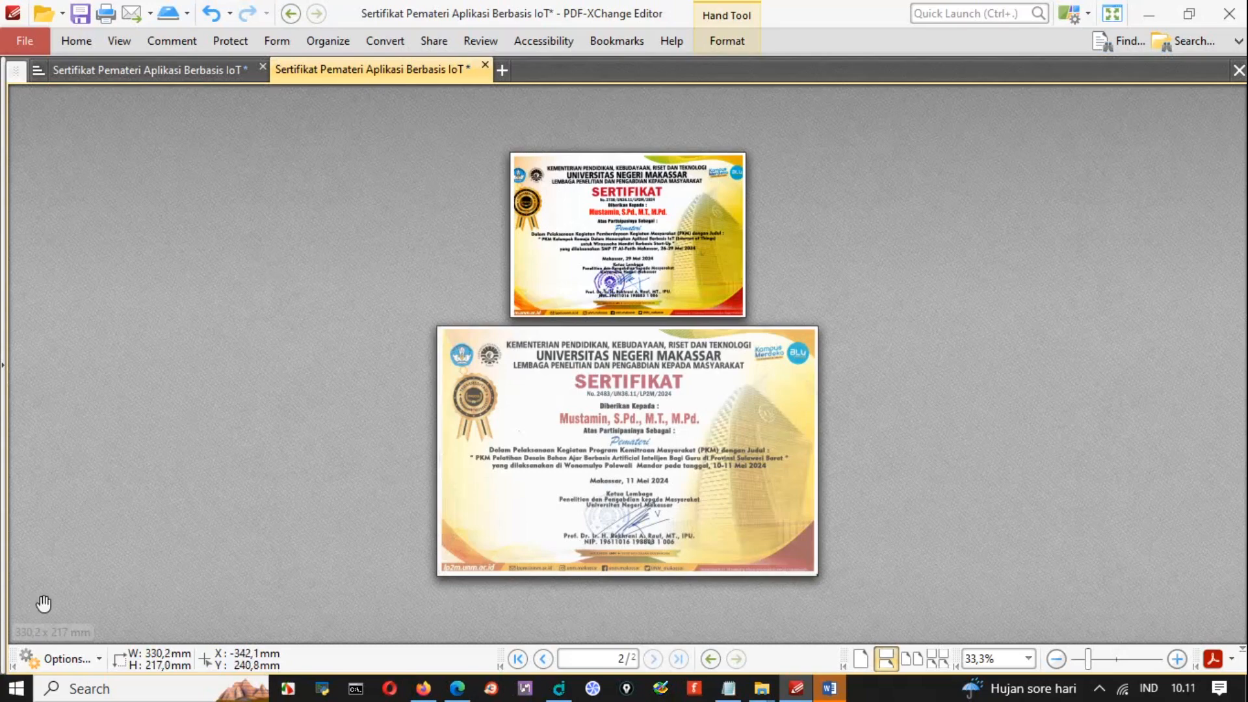
Launch Word and switch to the blank Document1
{"action": "left_click", "coordinate": [17, 690]}
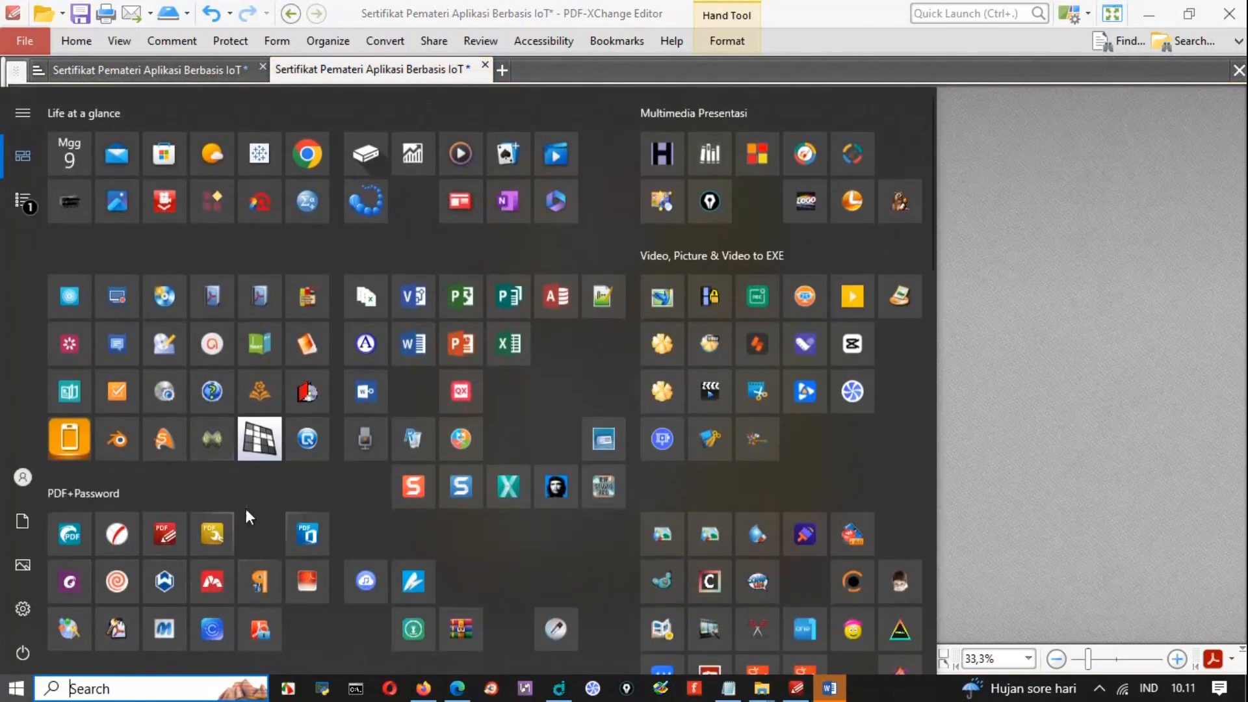
{"action": "left_click", "coordinate": [418, 345]}
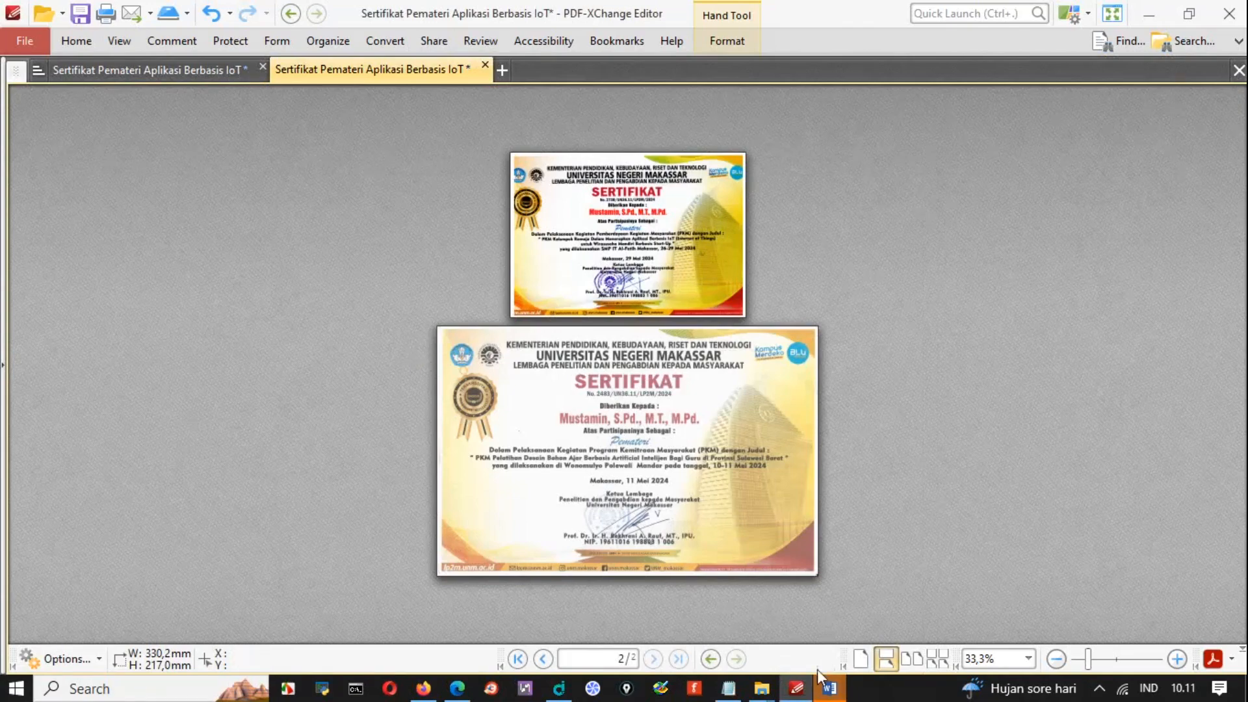
{"action": "mouse_move", "coordinate": [830, 687]}
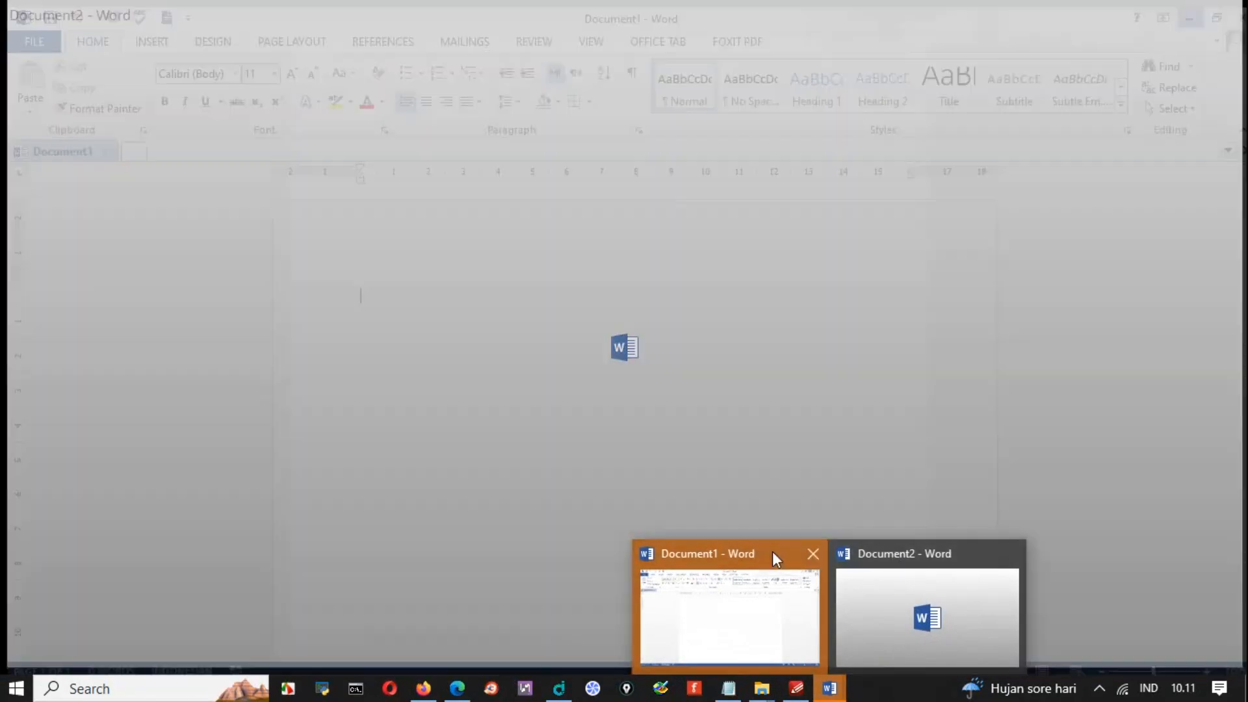
{"action": "left_click", "coordinate": [747, 551]}
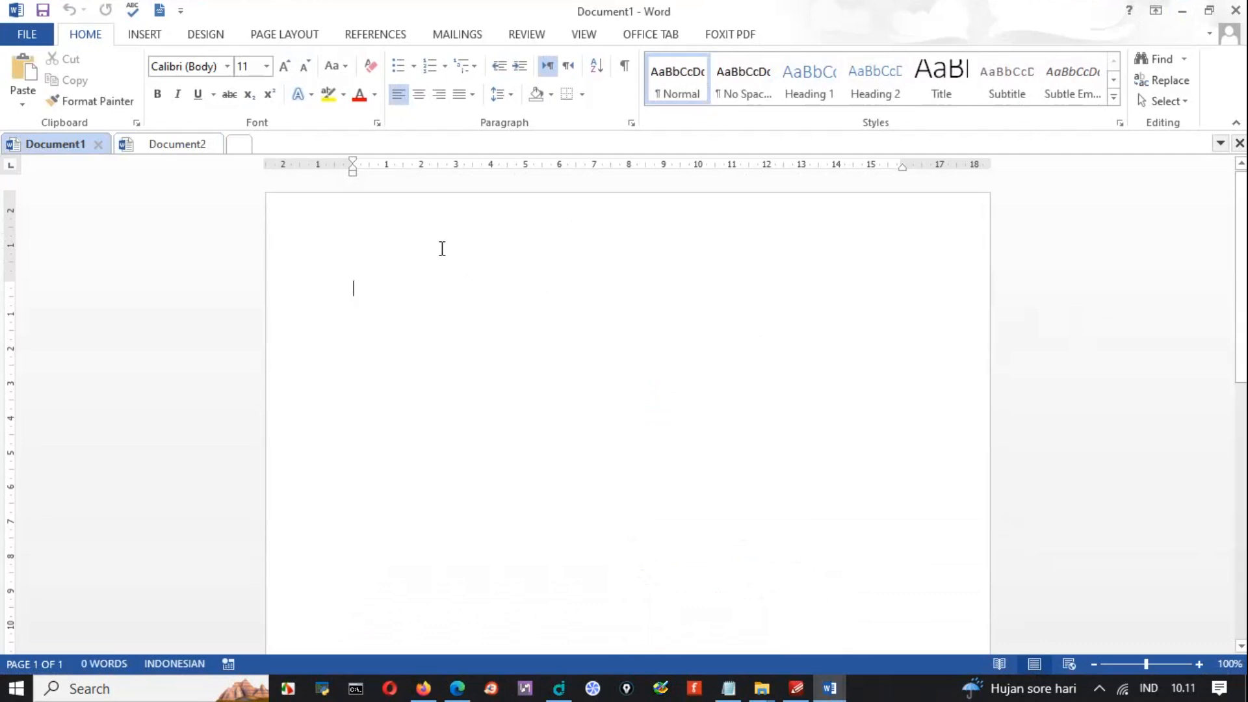
Set Document1's page orientation to Landscape
{"action": "left_click", "coordinate": [284, 38]}
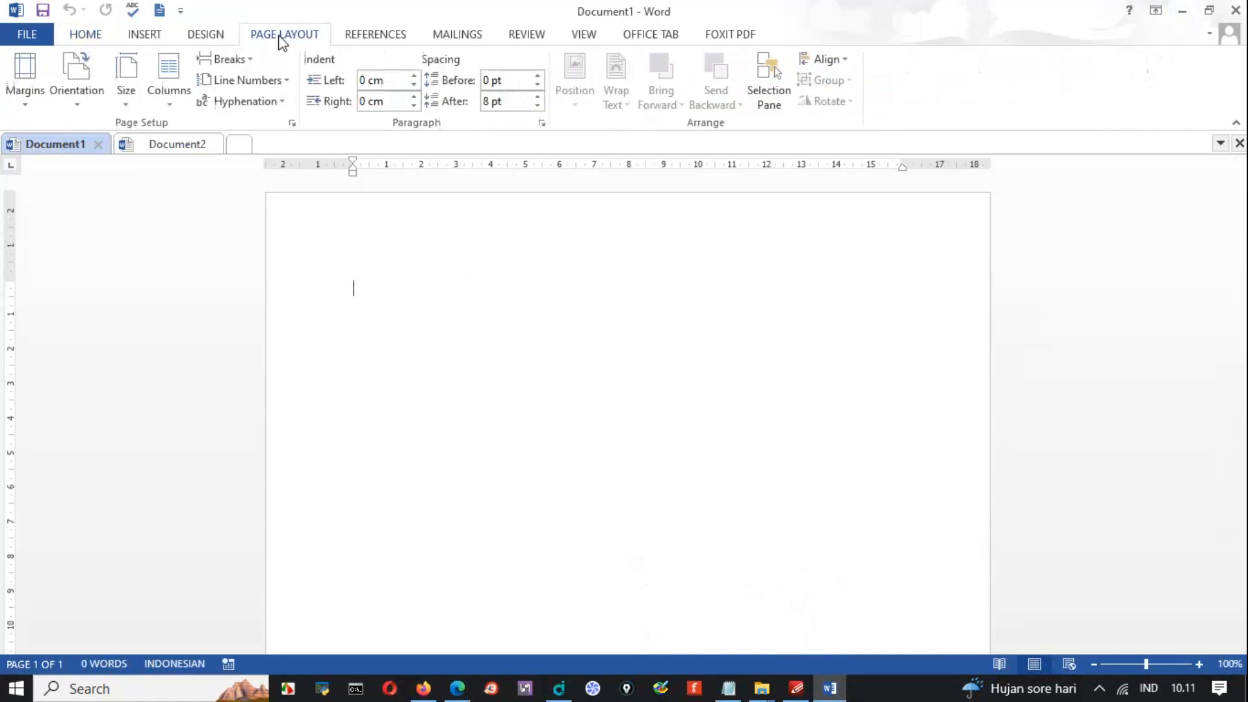
{"action": "left_click", "coordinate": [80, 104]}
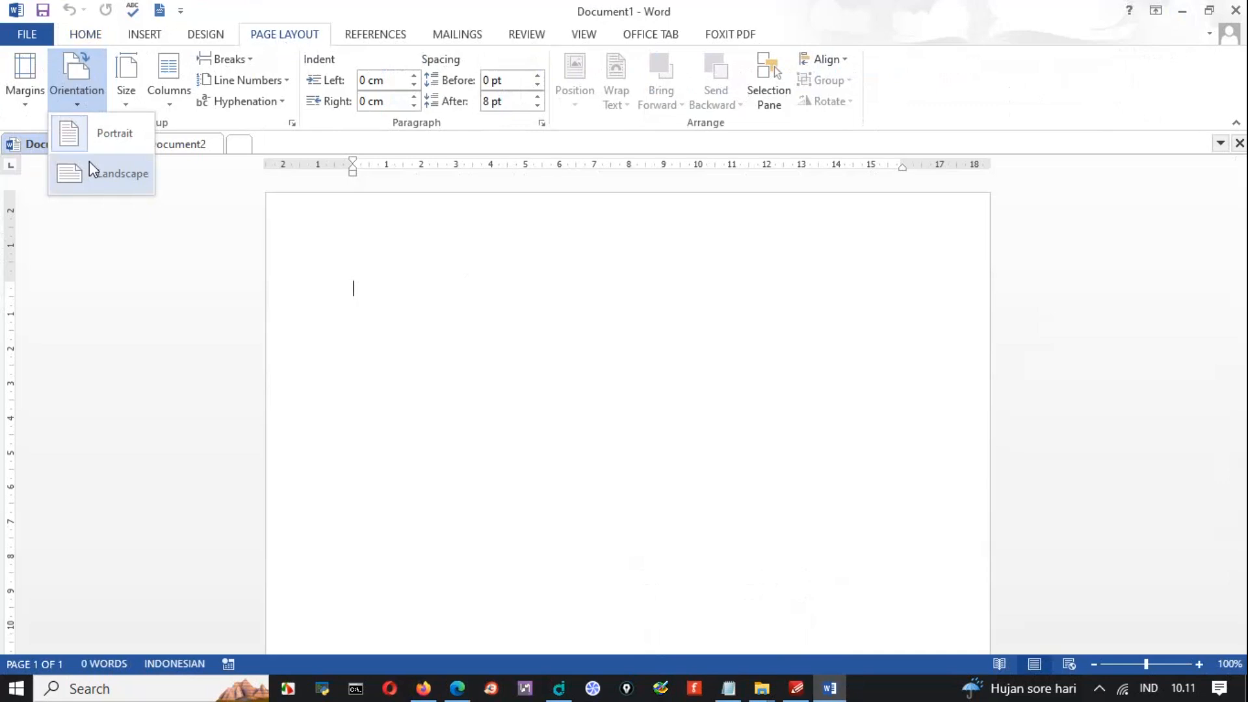
{"action": "left_click", "coordinate": [92, 174]}
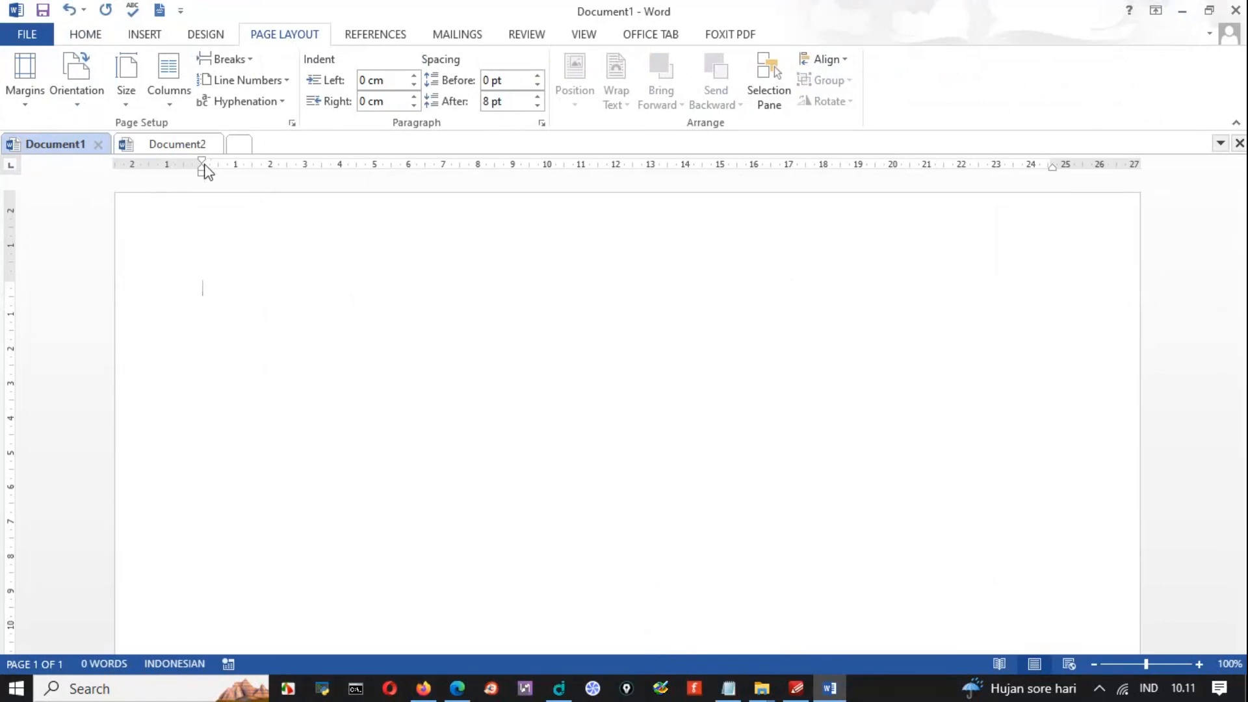
Remove all four page margins by extending the text area to the page's edges on the rulers
{"action": "left_click_drag", "start_coordinate": [202, 163], "coordinate": [106, 161]}
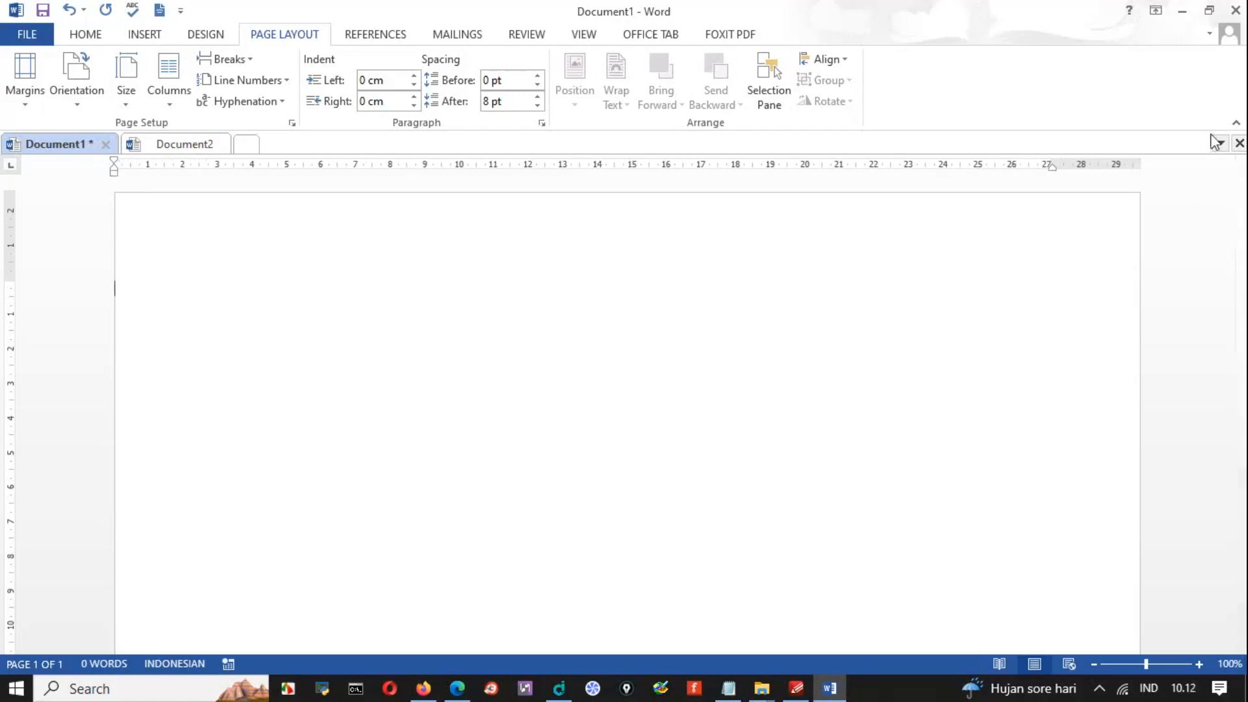
{"action": "left_click_drag", "start_coordinate": [1059, 158], "coordinate": [1147, 153]}
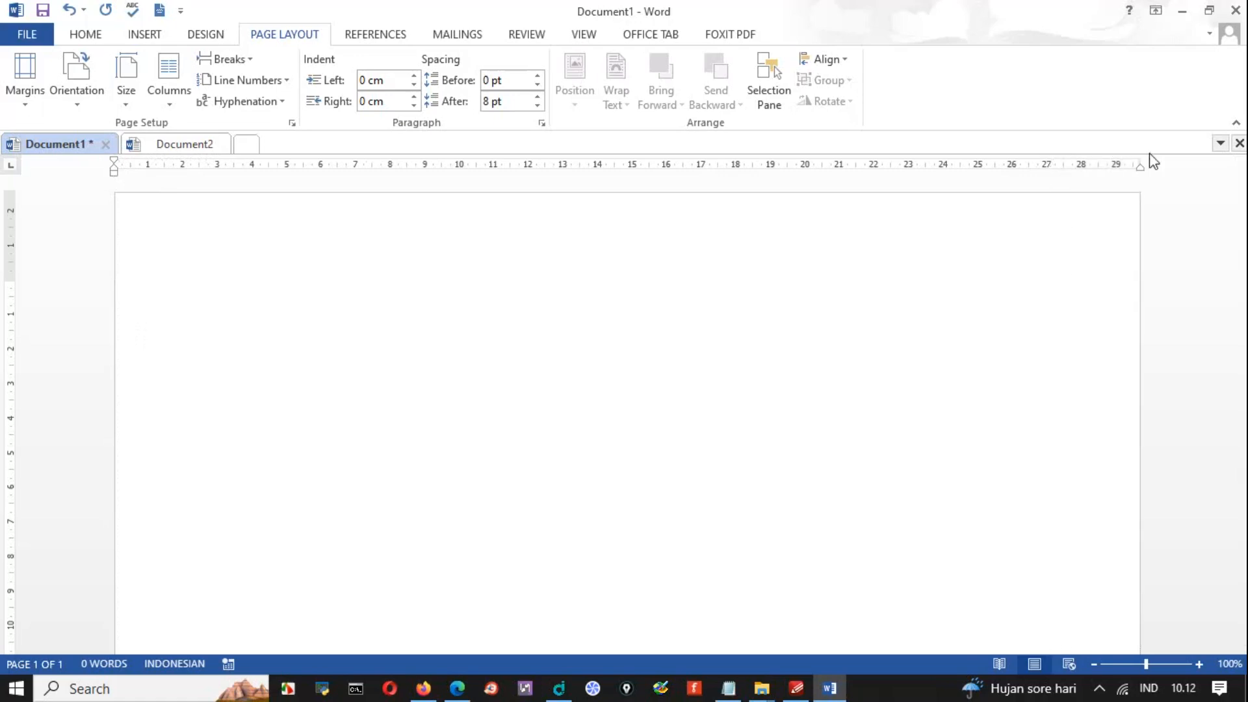
{"action": "left_click_drag", "start_coordinate": [10, 279], "coordinate": [10, 193]}
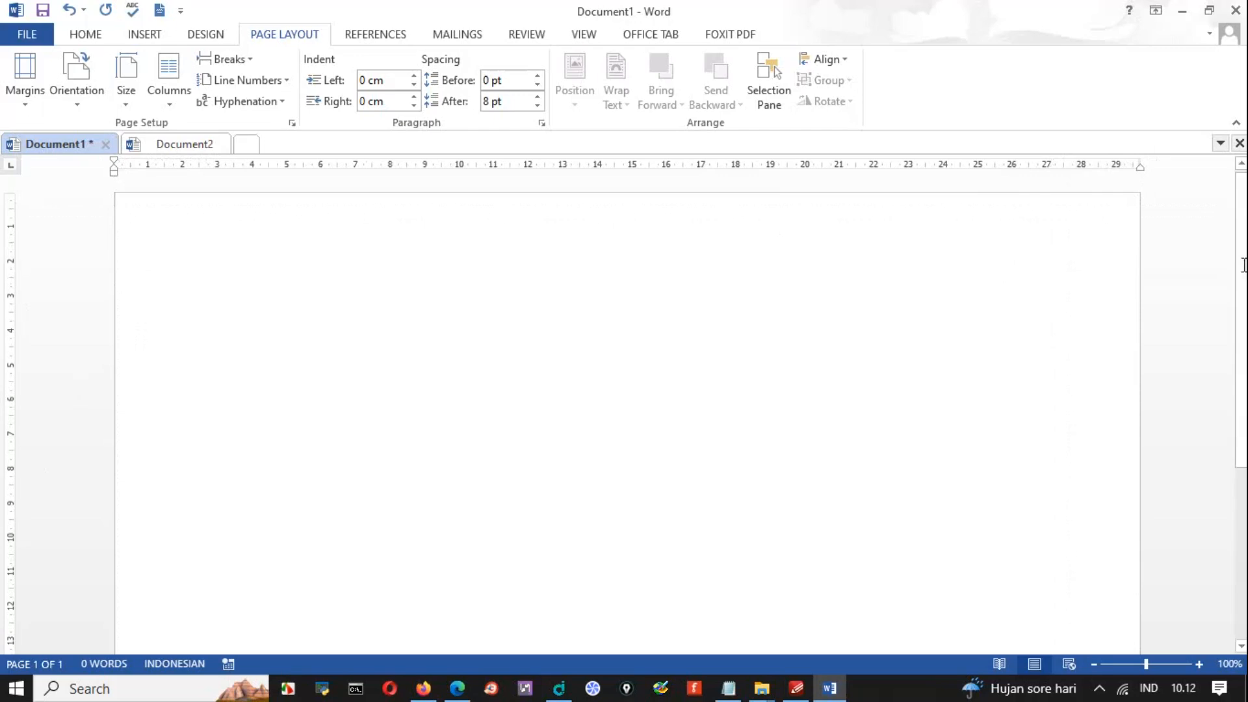
{"action": "scroll", "coordinate": [195, 598], "scroll_direction": "down", "scroll_amount": 5}
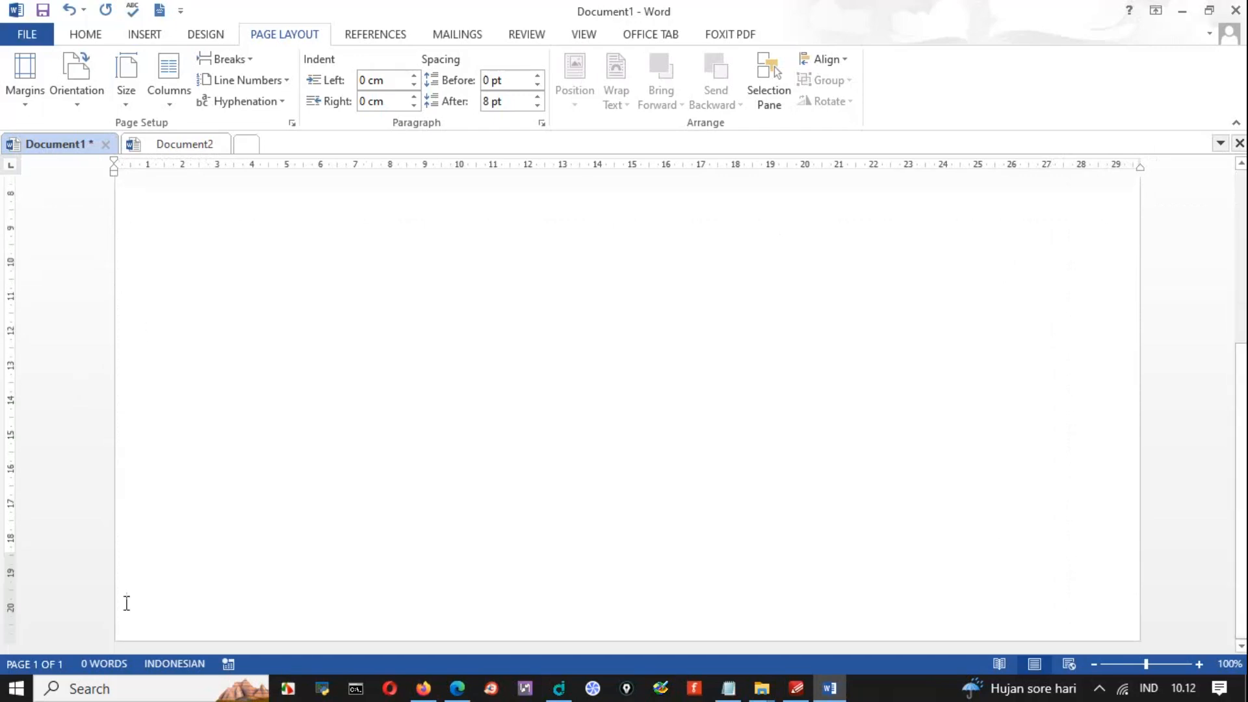
{"action": "left_click_drag", "start_coordinate": [16, 558], "coordinate": [8, 653]}
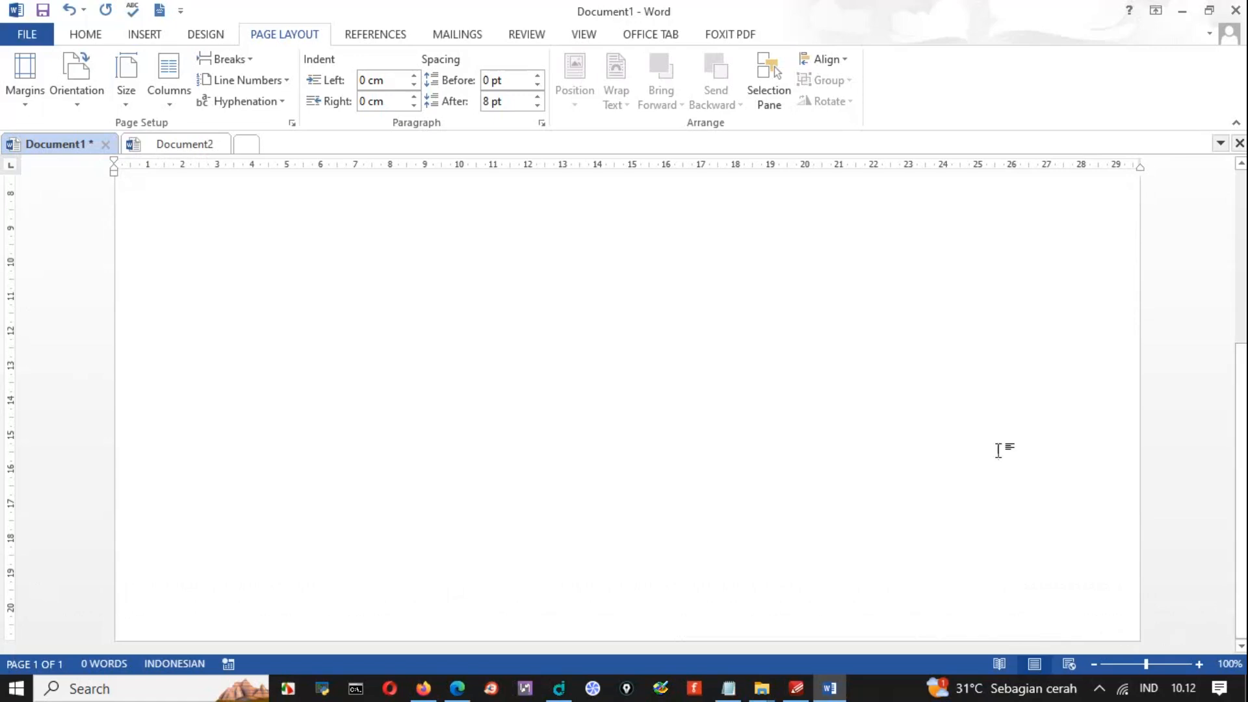
{"action": "left_click_drag", "start_coordinate": [1242, 428], "coordinate": [1241, 264]}
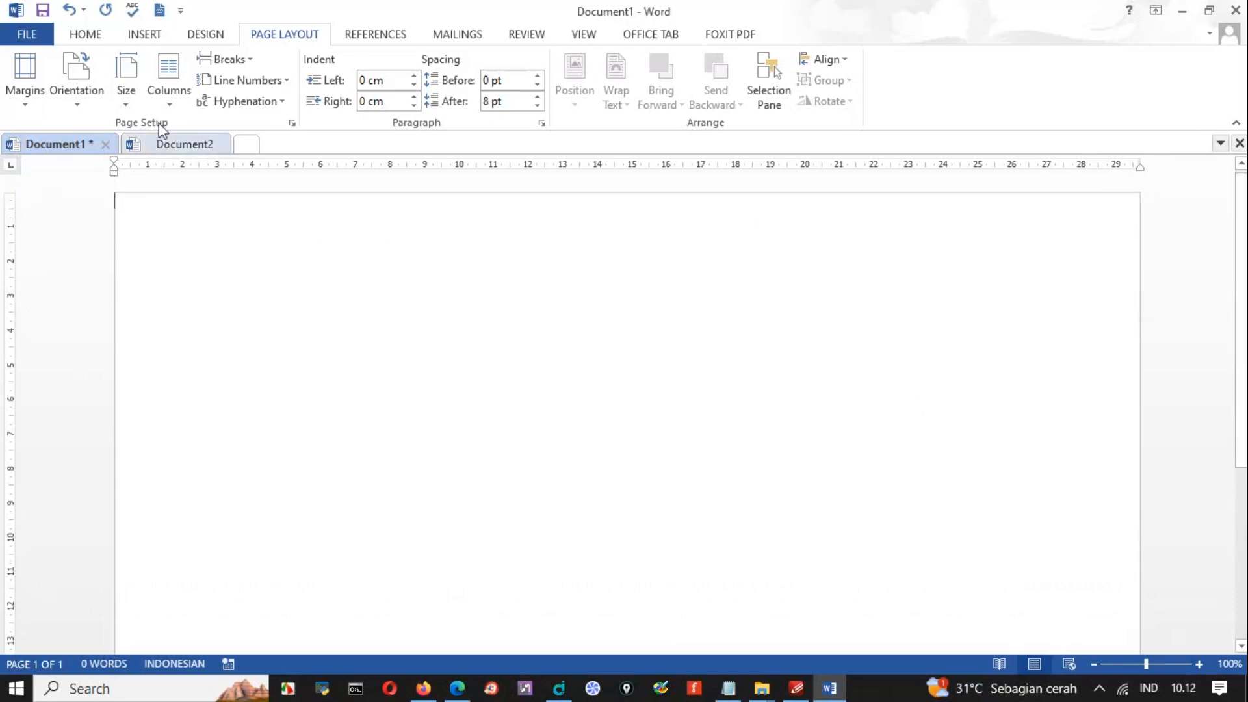
Start inserting pictures into Document1 and browse to C:\00 Remunerasi MT\03. 2023-2024 Genap 11 Desember - 10 Juni 2024
{"action": "left_click", "coordinate": [142, 38]}
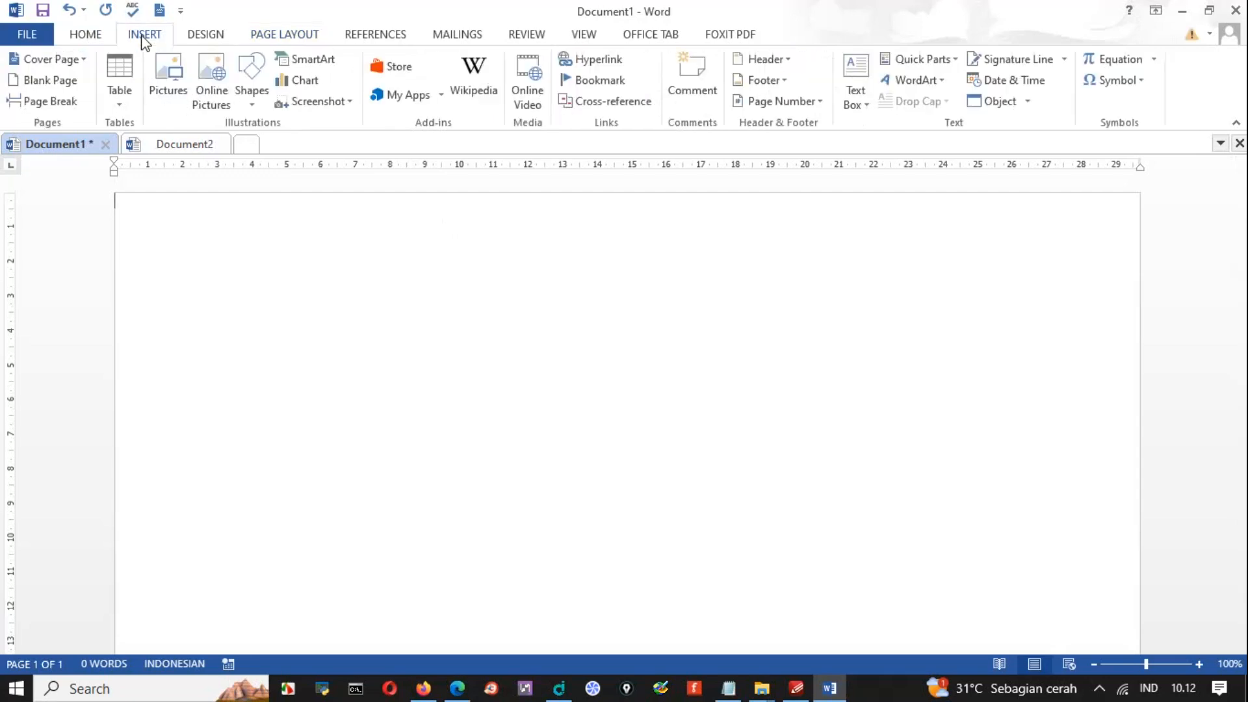
{"action": "left_click", "coordinate": [170, 103]}
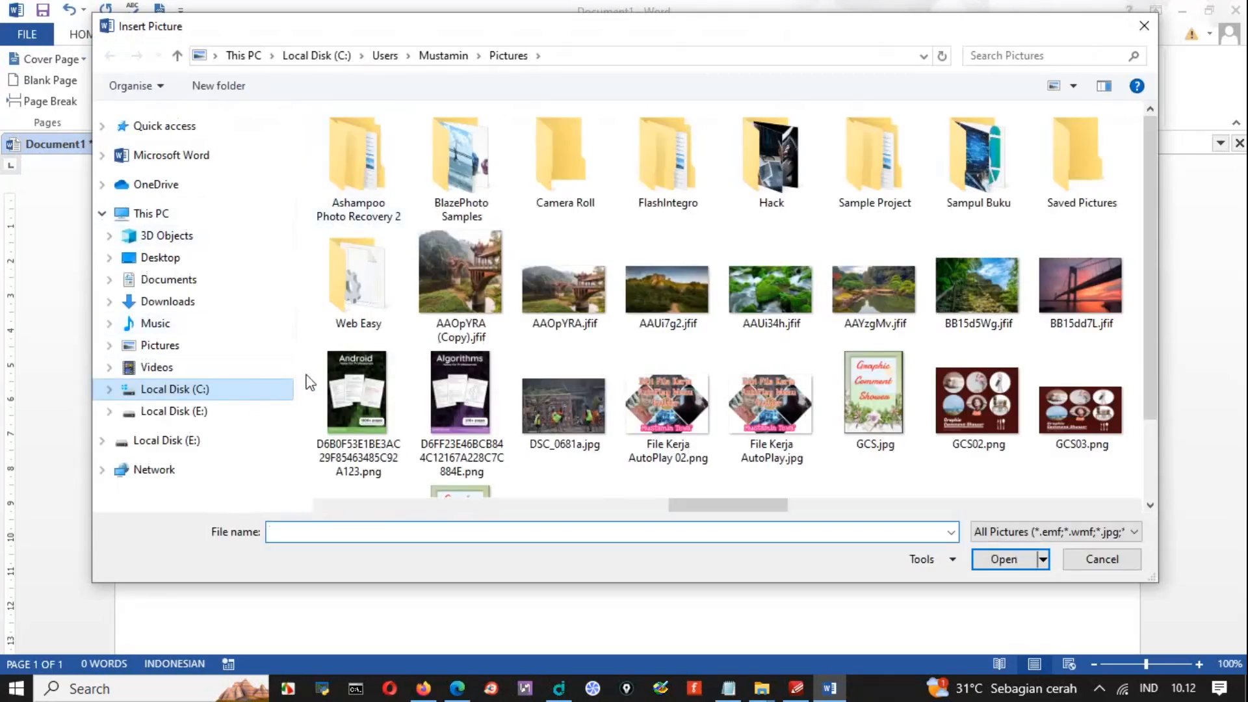
{"action": "left_click", "coordinate": [262, 390]}
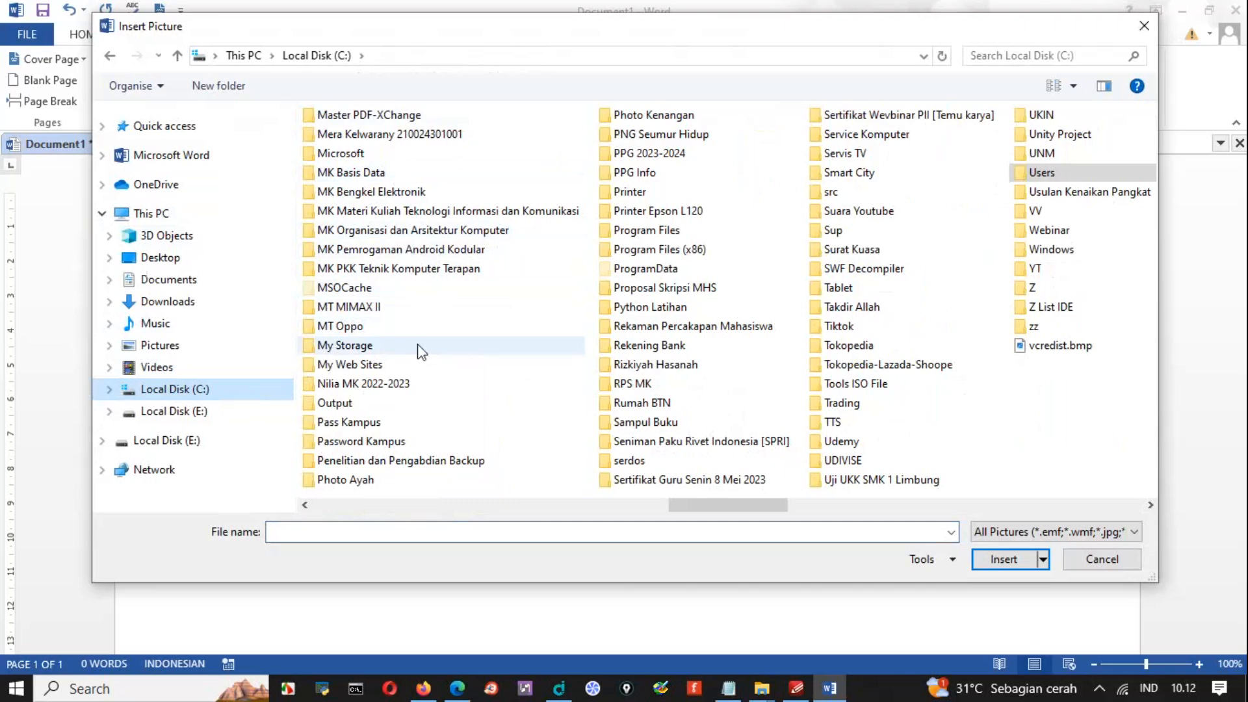
{"action": "left_click_drag", "start_coordinate": [699, 508], "coordinate": [296, 529]}
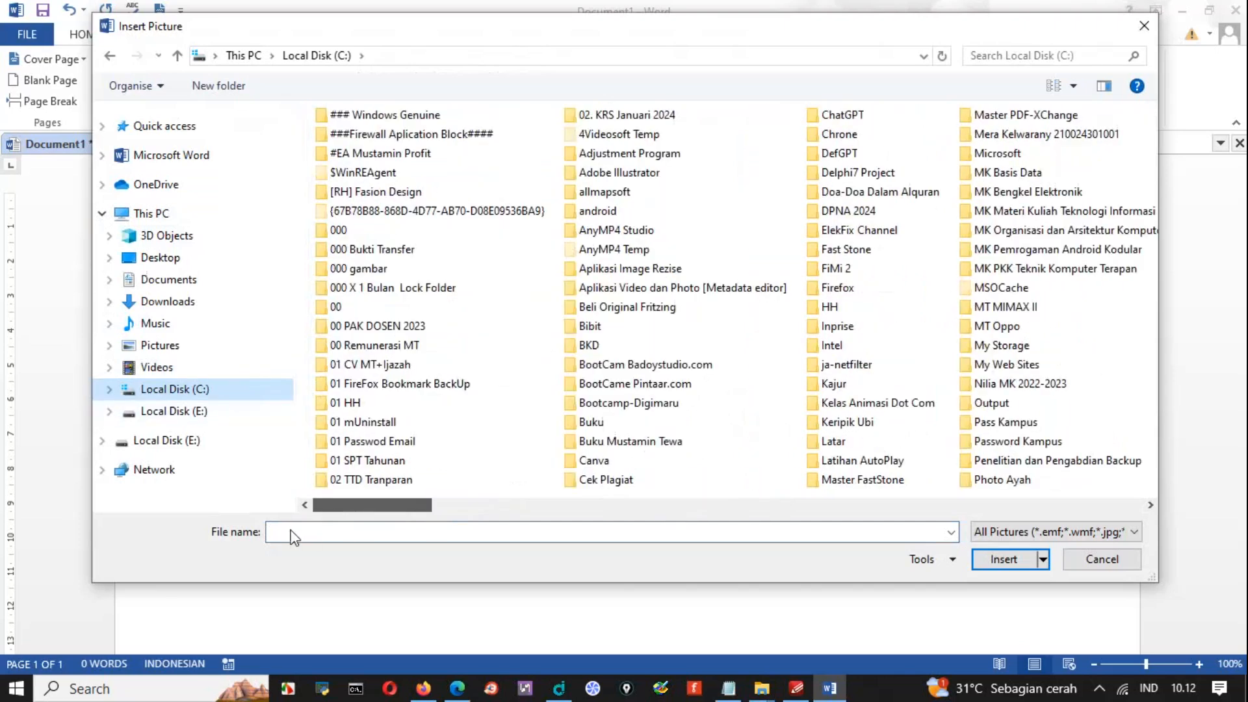
{"action": "double_click", "coordinate": [410, 352]}
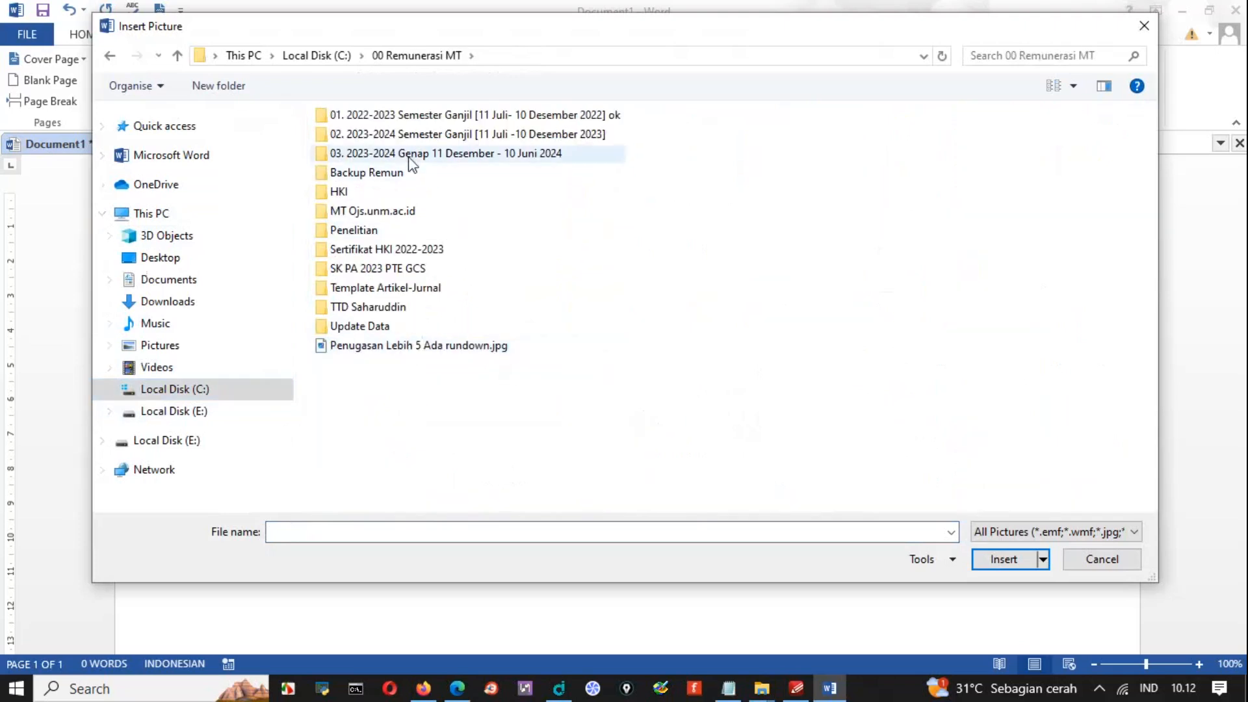
{"action": "double_click", "coordinate": [414, 154]}
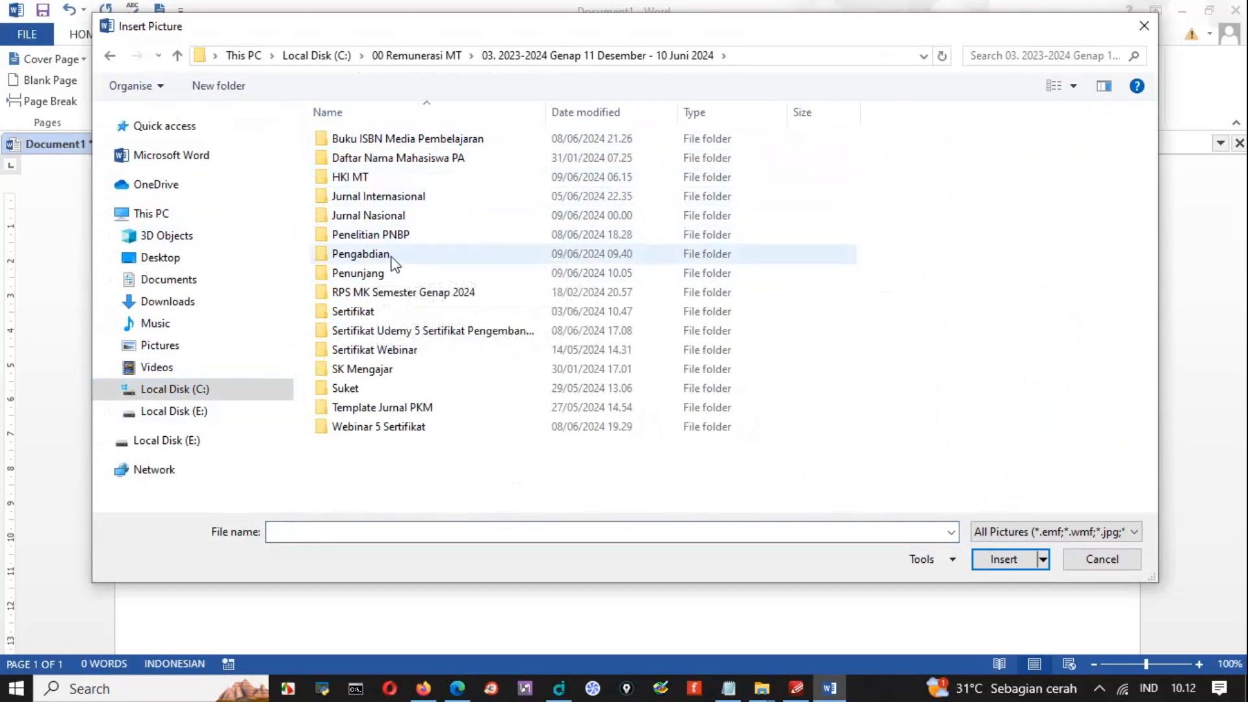
Open the Penunjang\Sertifikat subfolder as the picture source and review the picture file types that can be inserted
{"action": "double_click", "coordinate": [356, 312]}
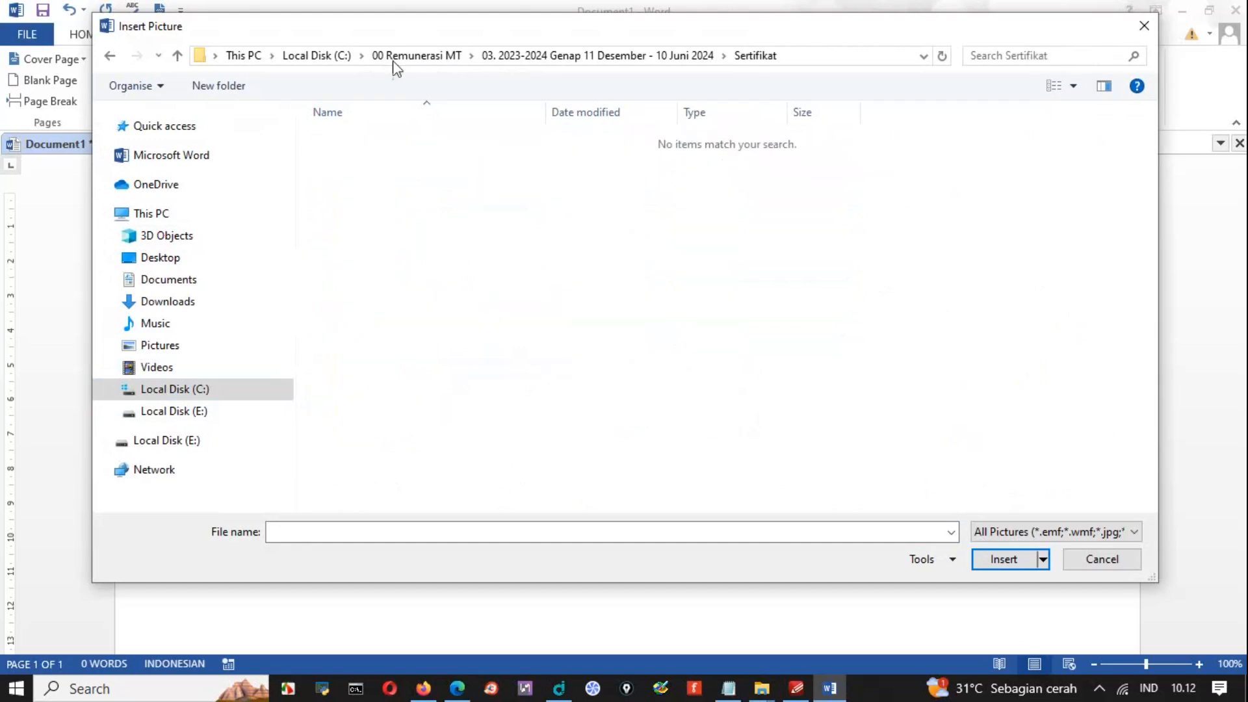
{"action": "left_click", "coordinate": [583, 55]}
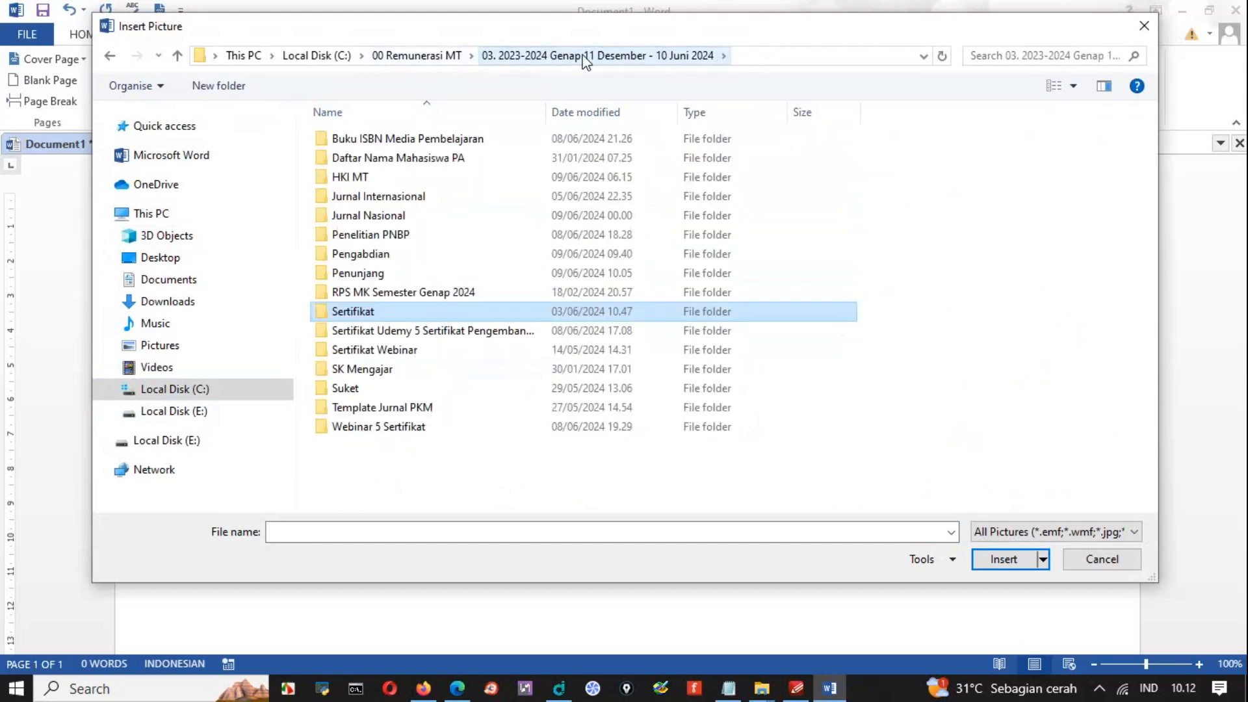
{"action": "left_click", "coordinate": [371, 277]}
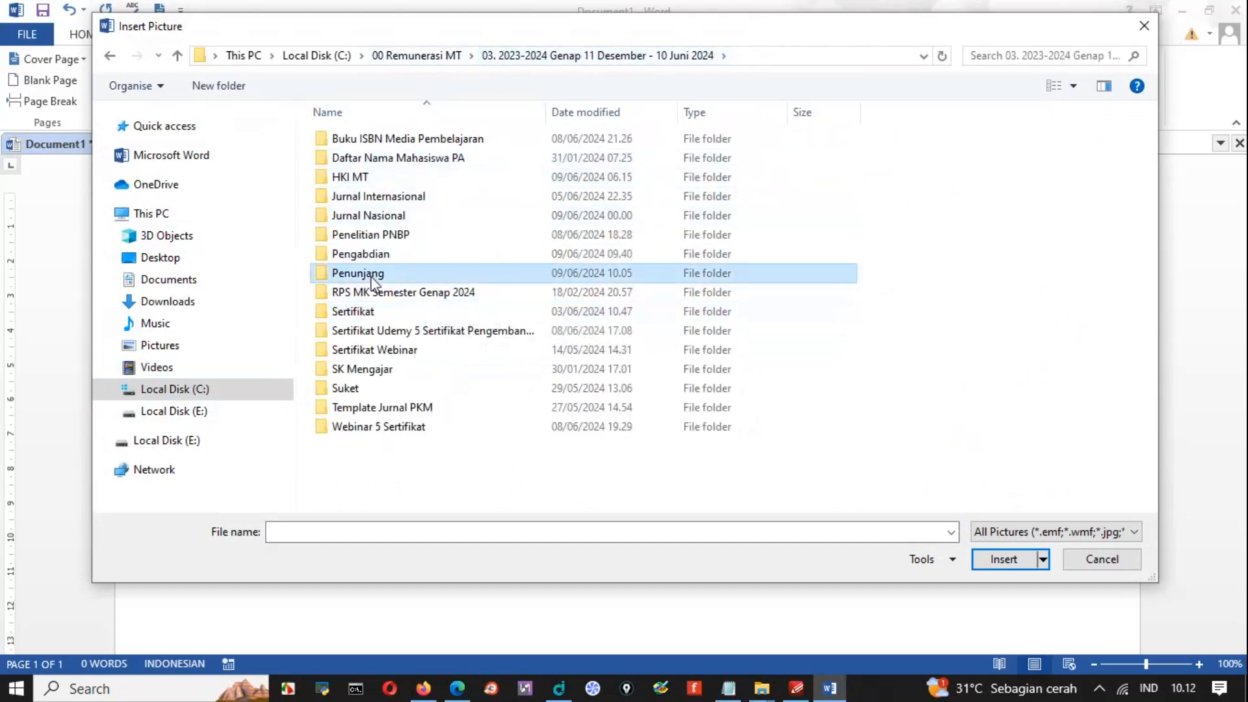
{"action": "double_click", "coordinate": [372, 276]}
{"action": "double_click", "coordinate": [357, 141]}
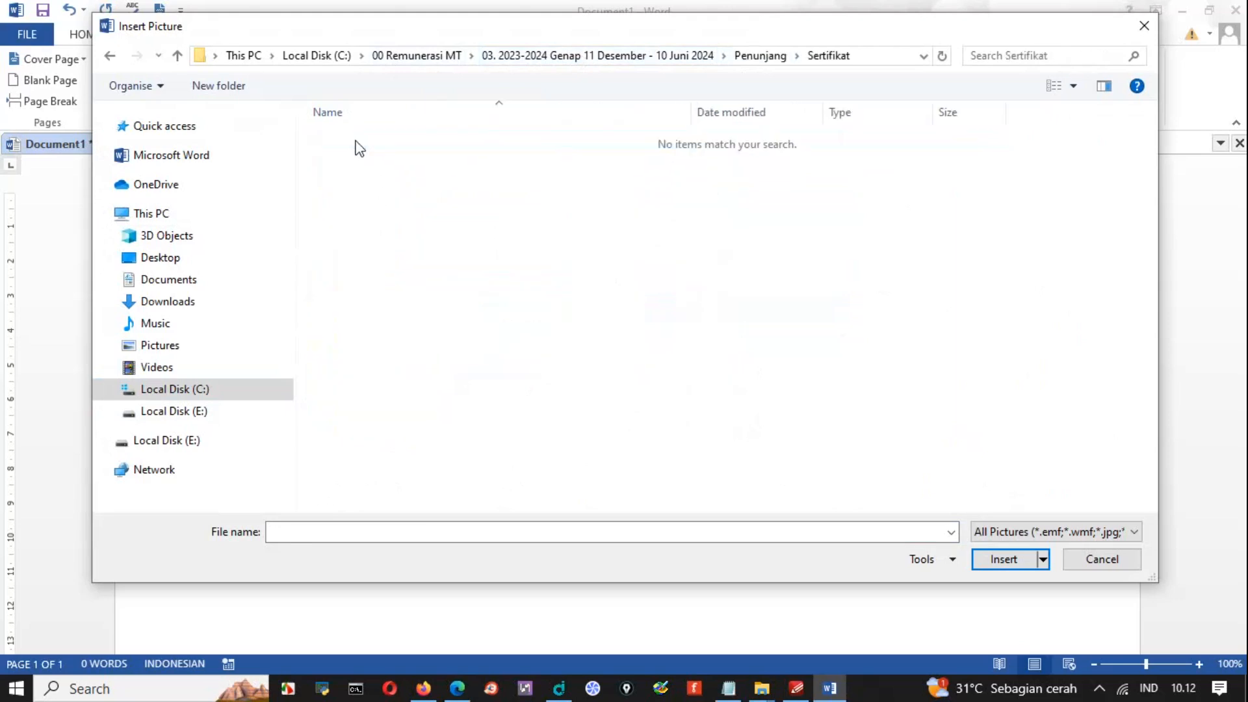
{"action": "left_click", "coordinate": [1119, 532]}
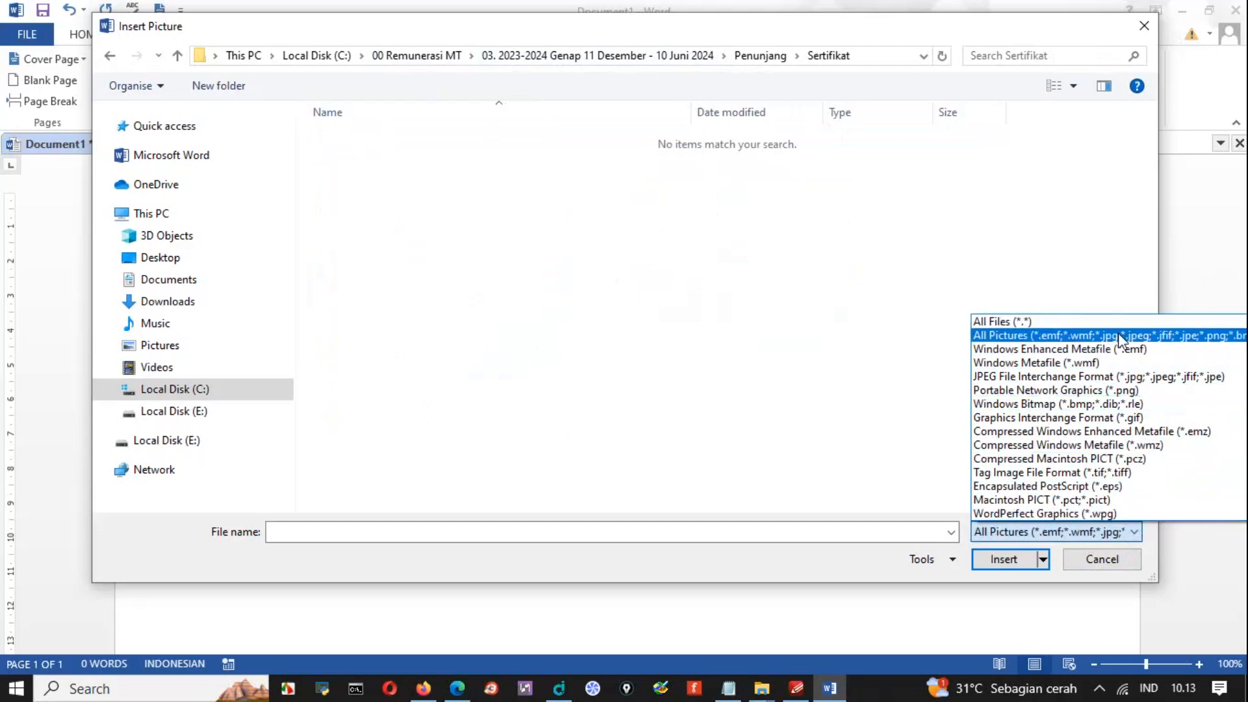
{"action": "left_click", "coordinate": [728, 601]}
Switch to PDF-XChange Editor and start exporting the combined certificate PDF to images
{"action": "left_click", "coordinate": [795, 687]}
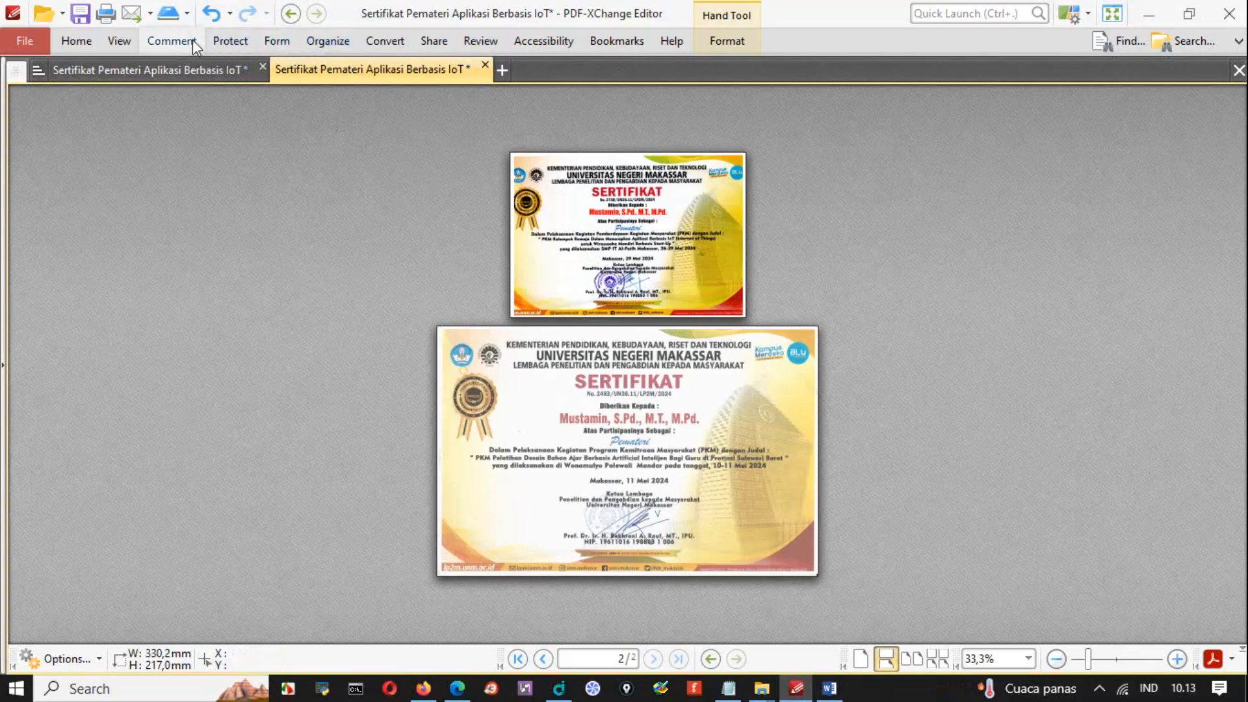
{"action": "left_click", "coordinate": [335, 43]}
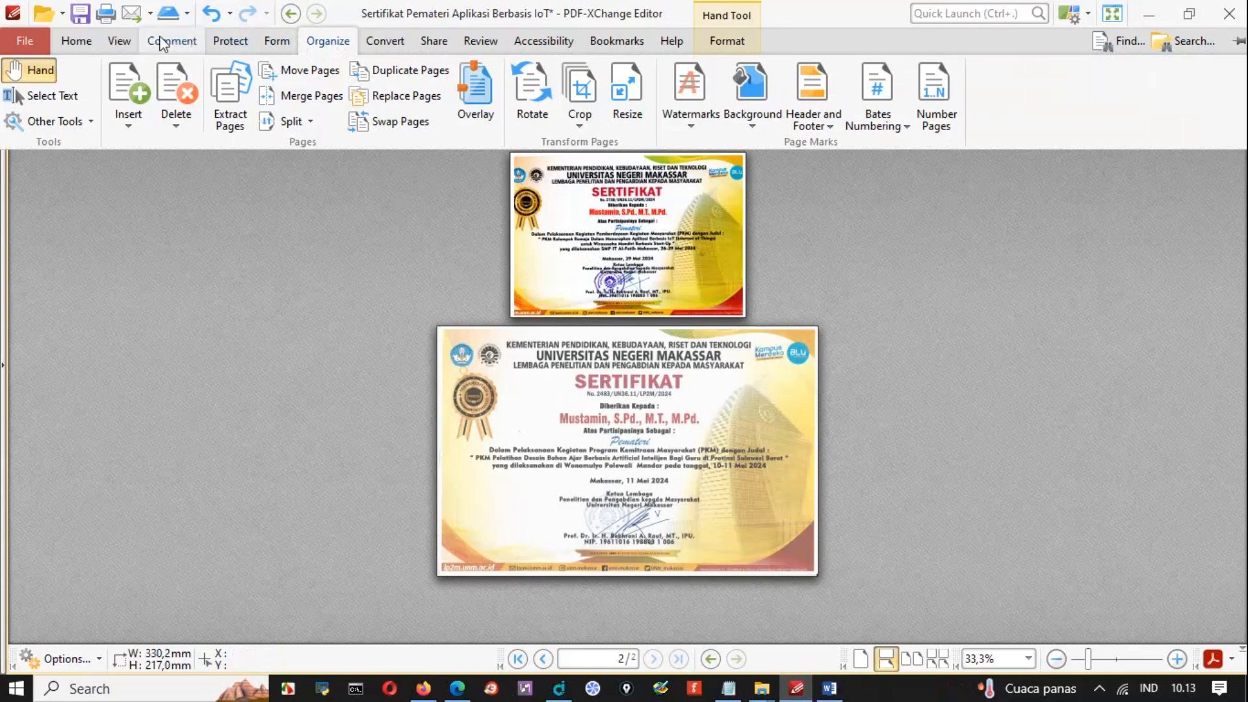
{"action": "left_click", "coordinate": [78, 42]}
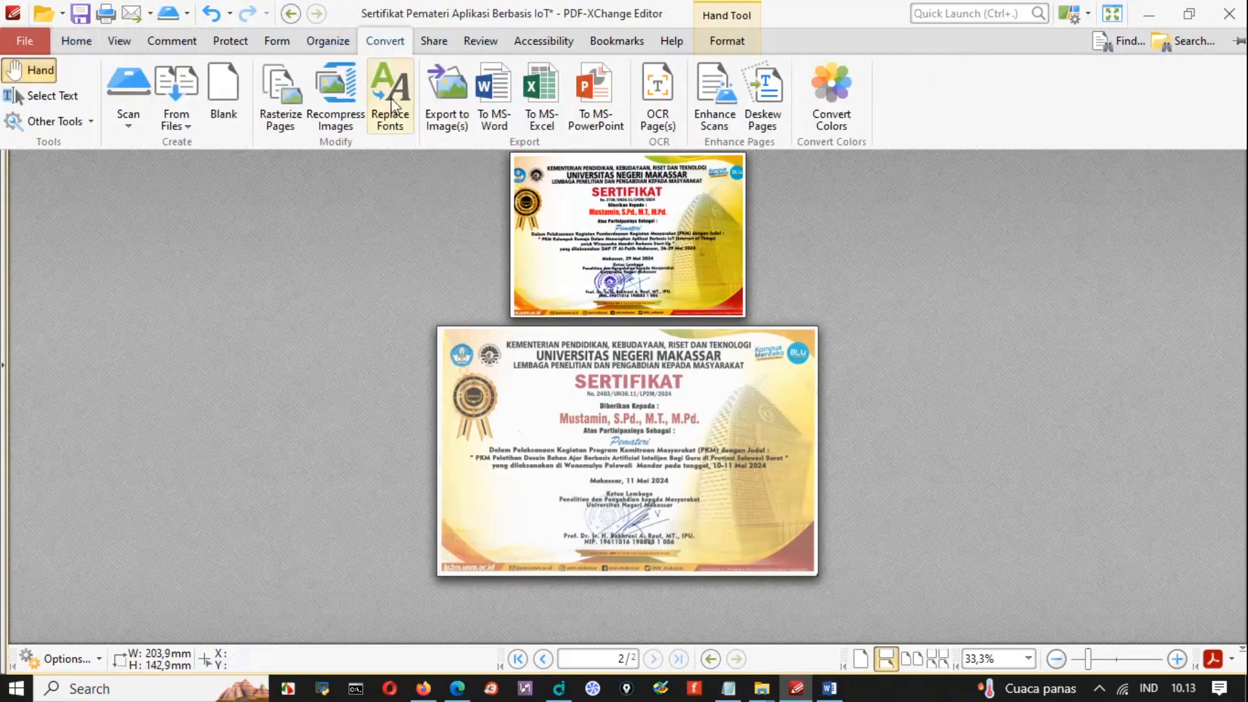
{"action": "left_click", "coordinate": [451, 85]}
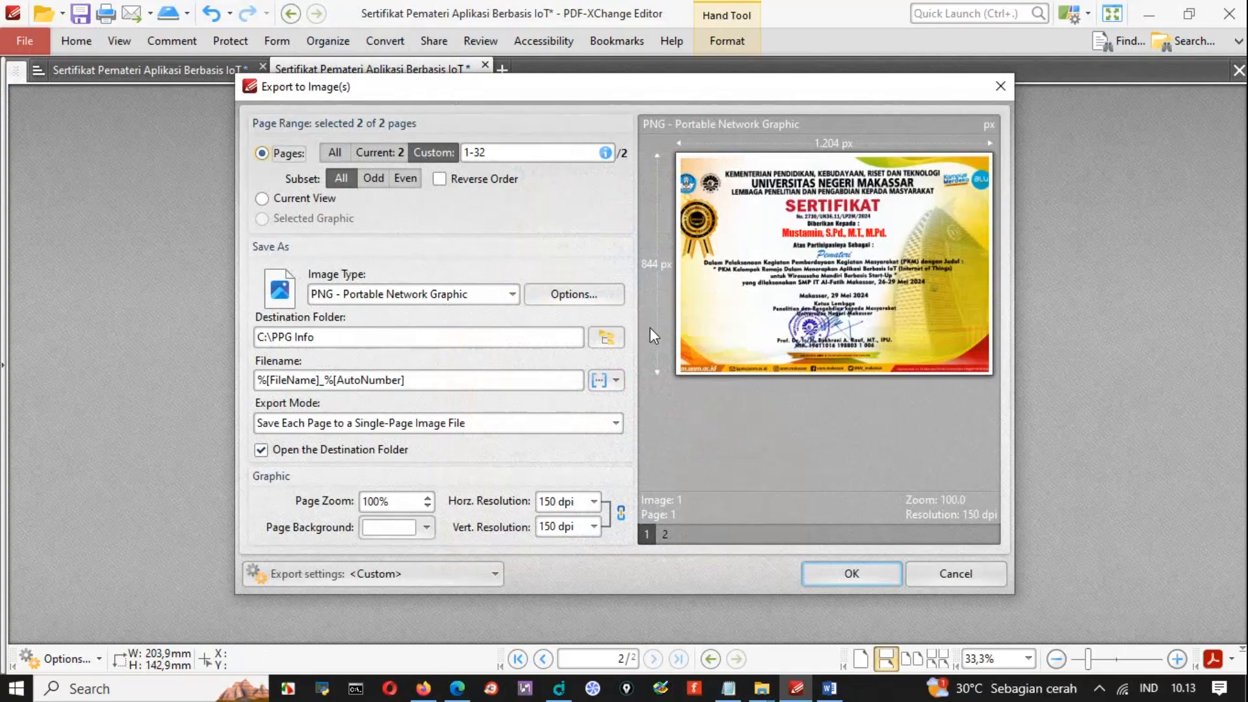
Set the image export destination to C:\00 Remunerasi MT\03. 2023-2024 Genap 11 Desember - 10 Juni 2024\Penunjang\Sertifikat
{"action": "left_click", "coordinate": [614, 337]}
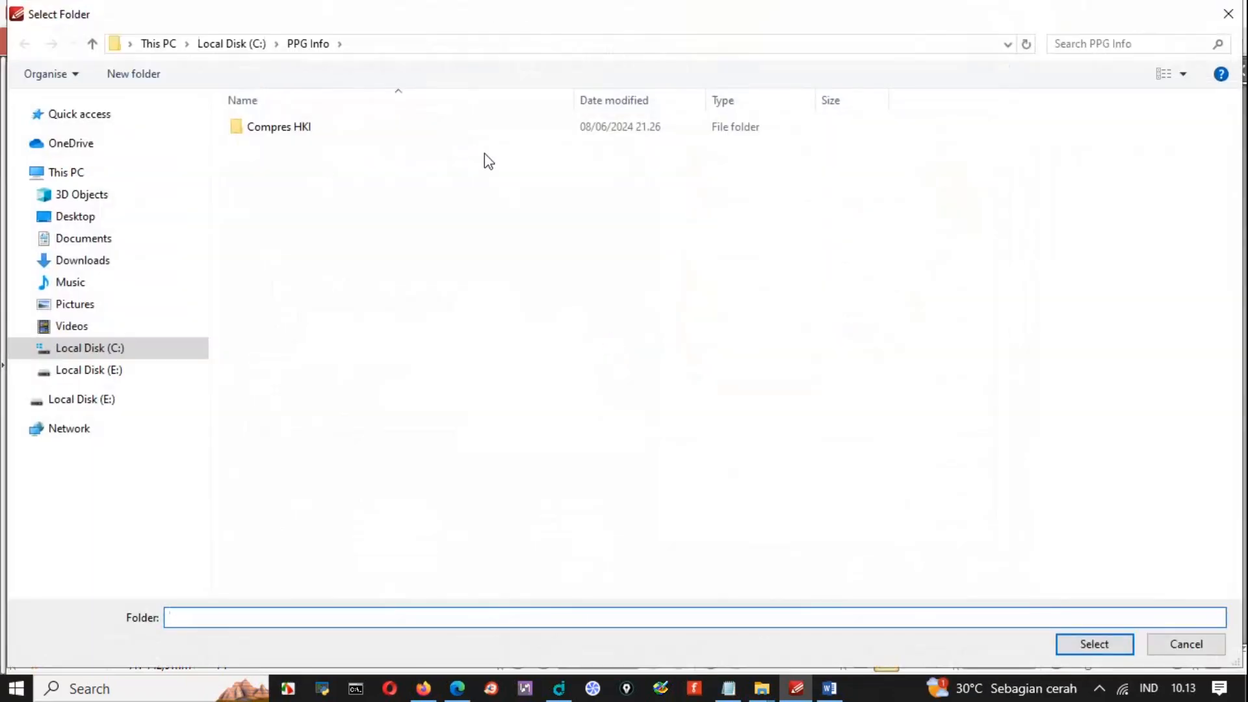
{"action": "left_click", "coordinate": [193, 354]}
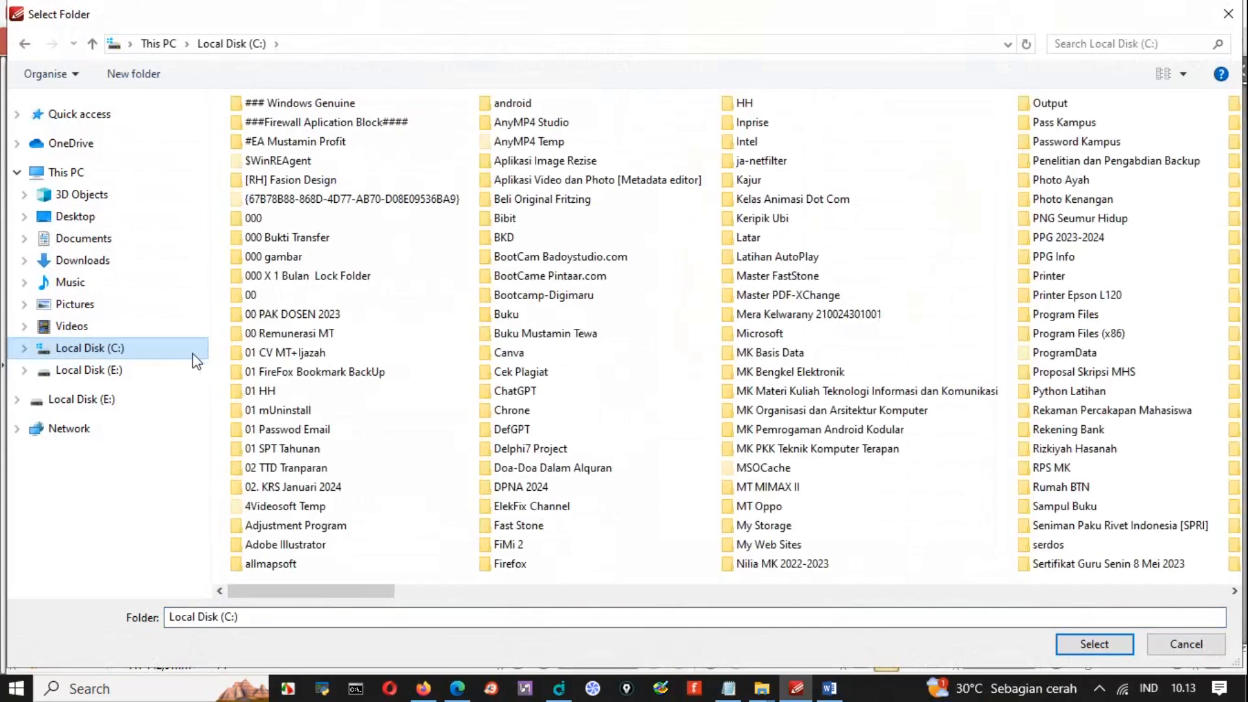
{"action": "double_click", "coordinate": [321, 335]}
{"action": "left_click", "coordinate": [404, 139]}
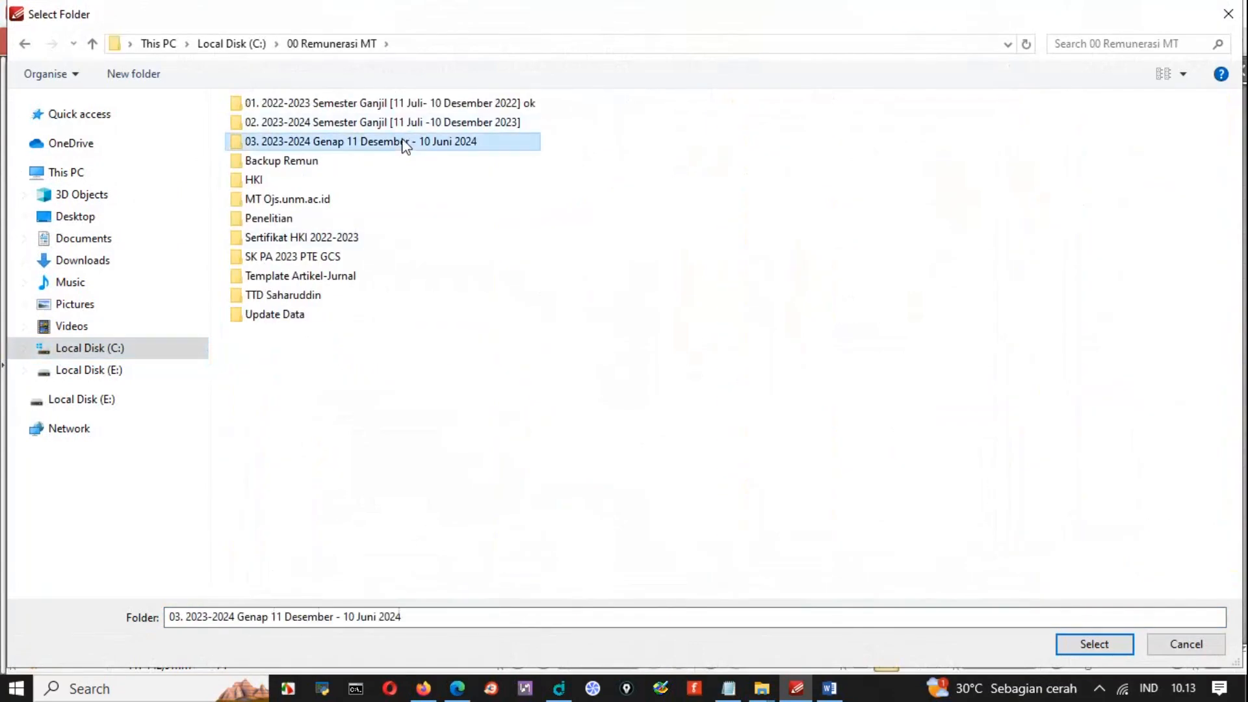
{"action": "double_click", "coordinate": [404, 139]}
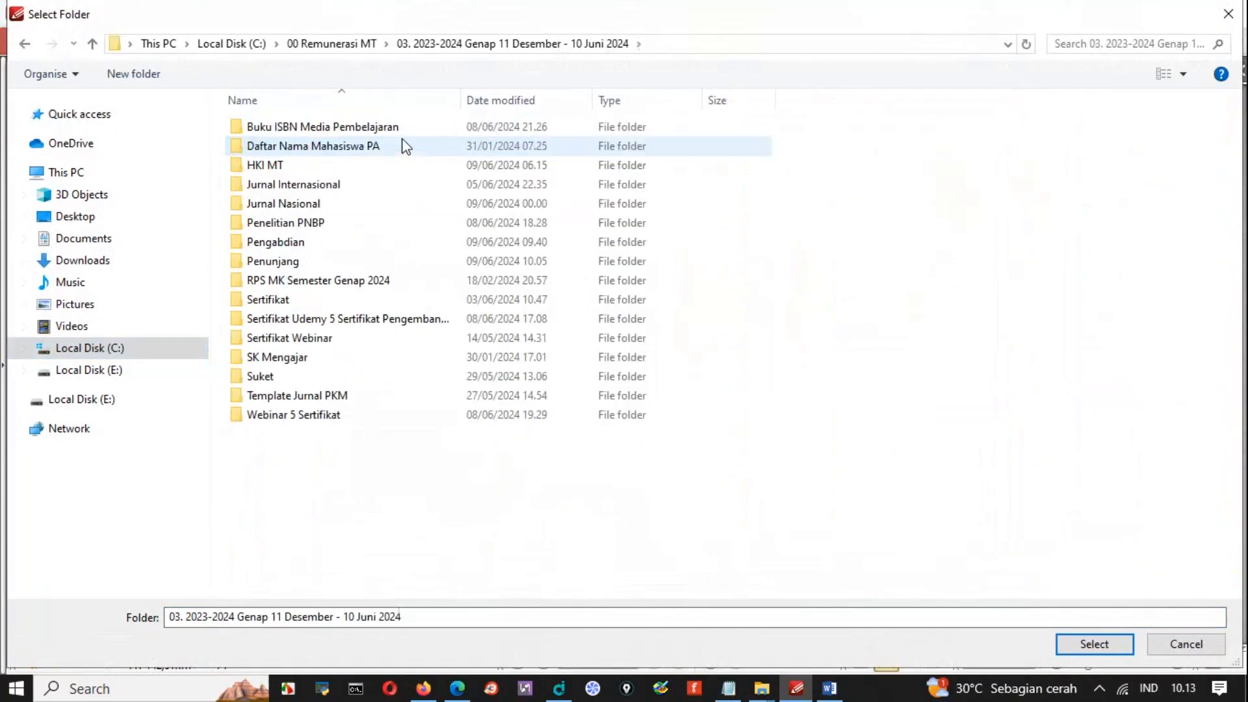
{"action": "double_click", "coordinate": [306, 263]}
{"action": "left_click", "coordinate": [301, 137]}
{"action": "double_click", "coordinate": [302, 137]}
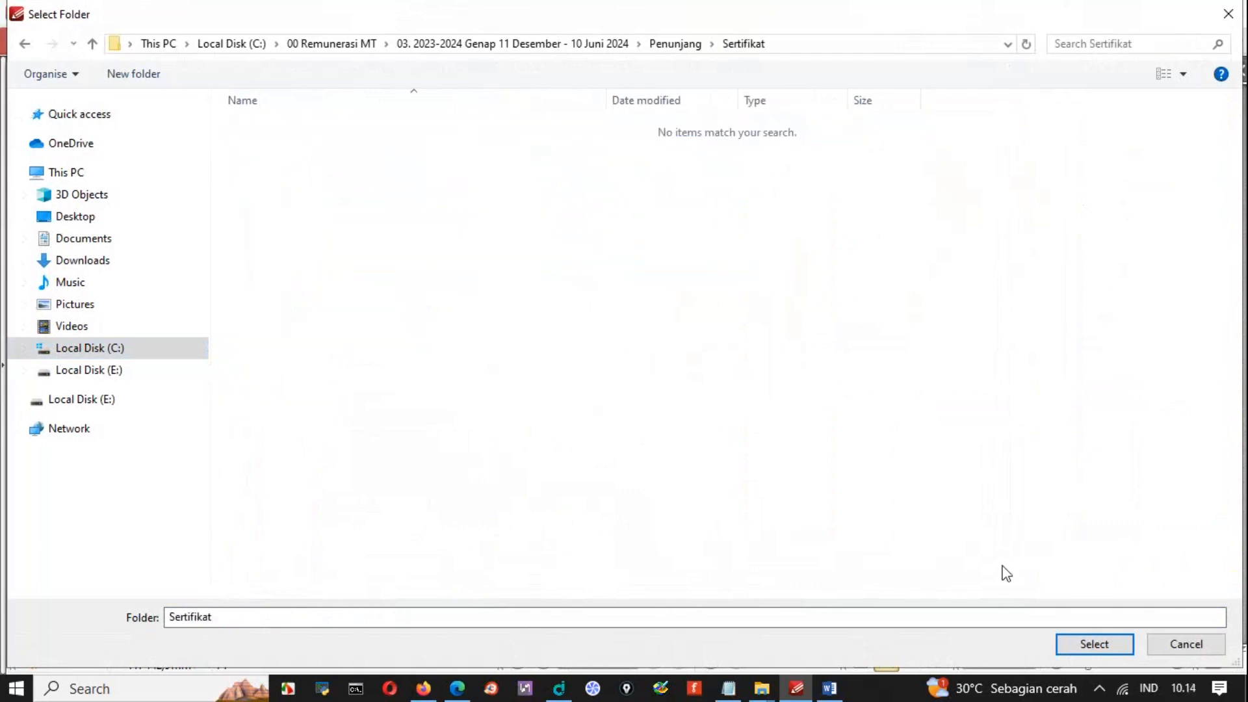
{"action": "left_click", "coordinate": [1092, 644]}
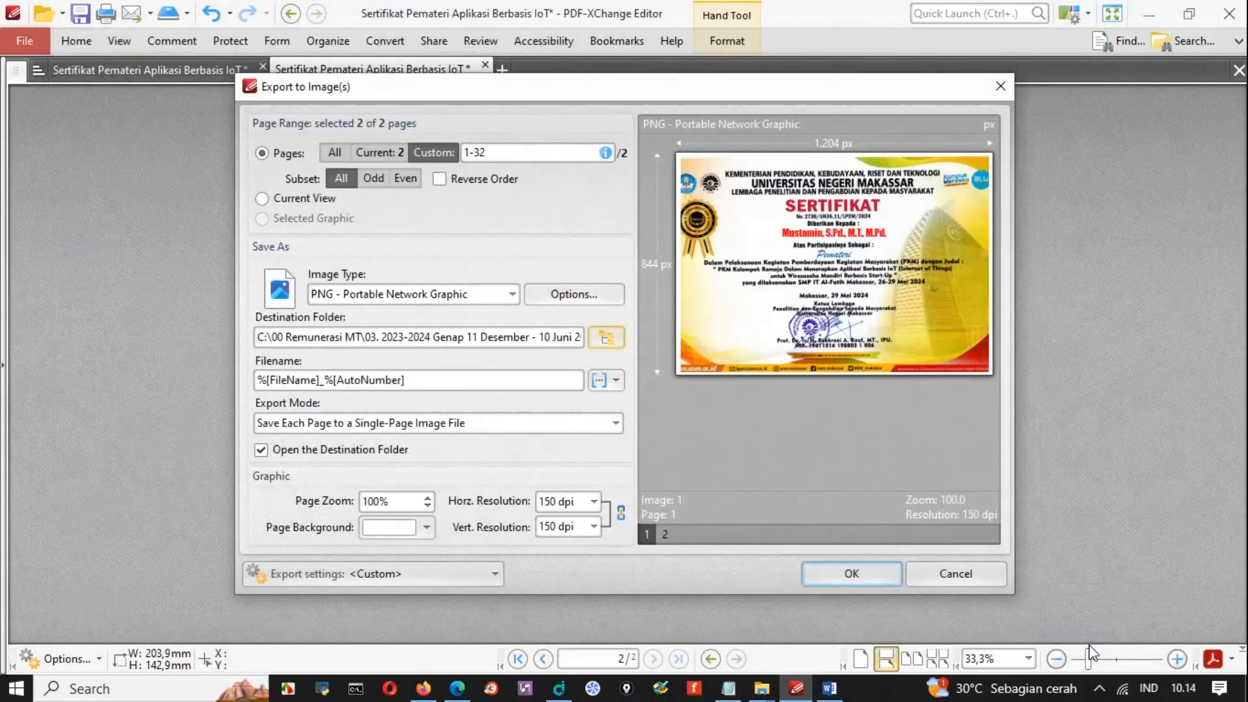
Export both certificate pages as separate PNG images and check the exported files in the Sertifikat folder
{"action": "left_click", "coordinate": [841, 572]}
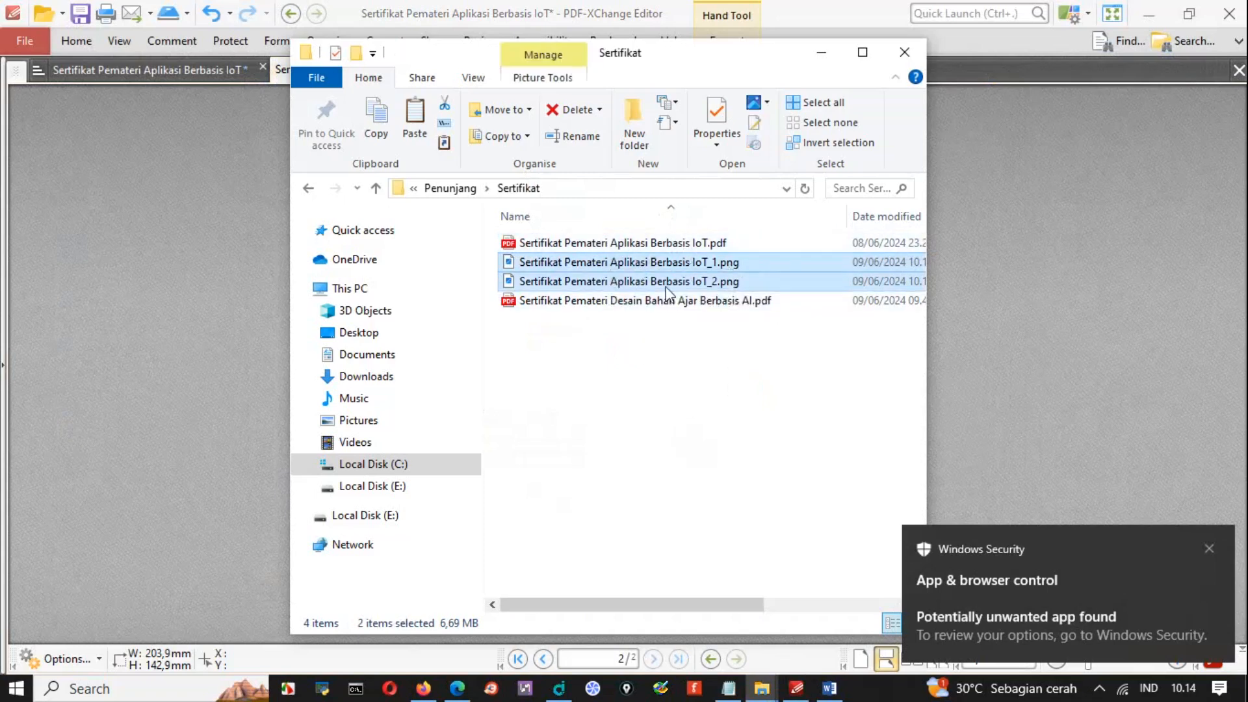
{"action": "left_click", "coordinate": [735, 370]}
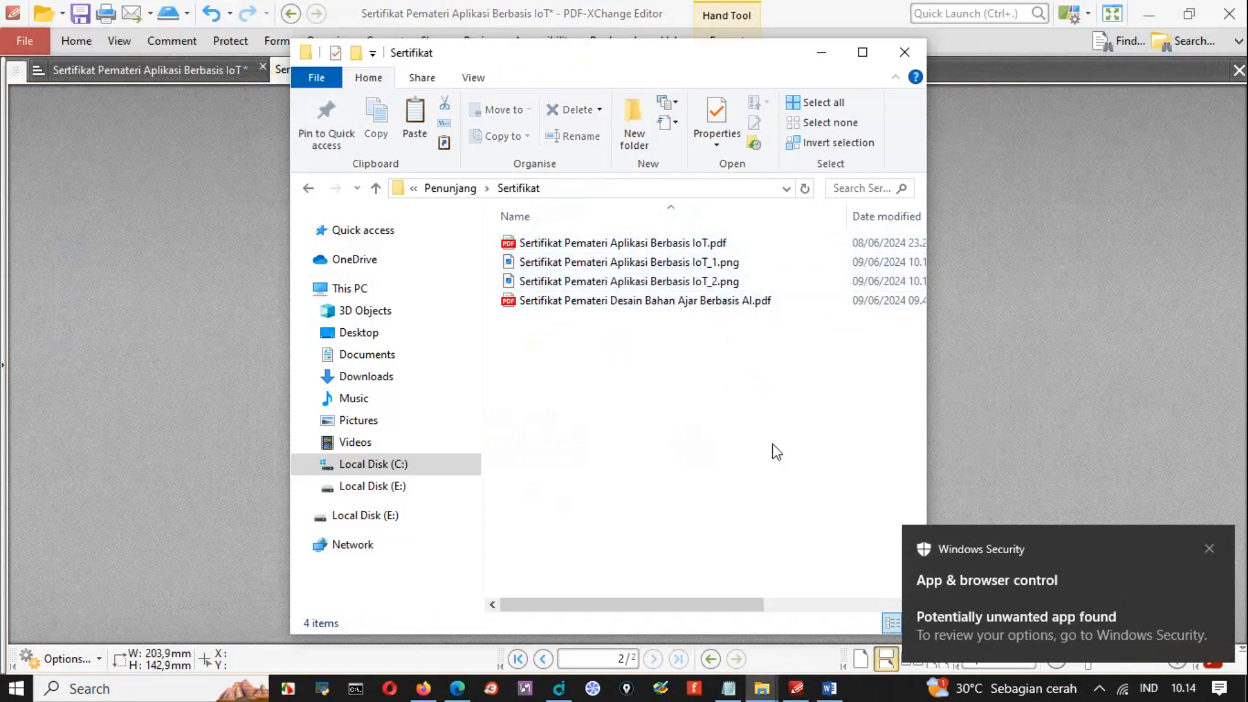
{"action": "left_click", "coordinate": [1207, 549]}
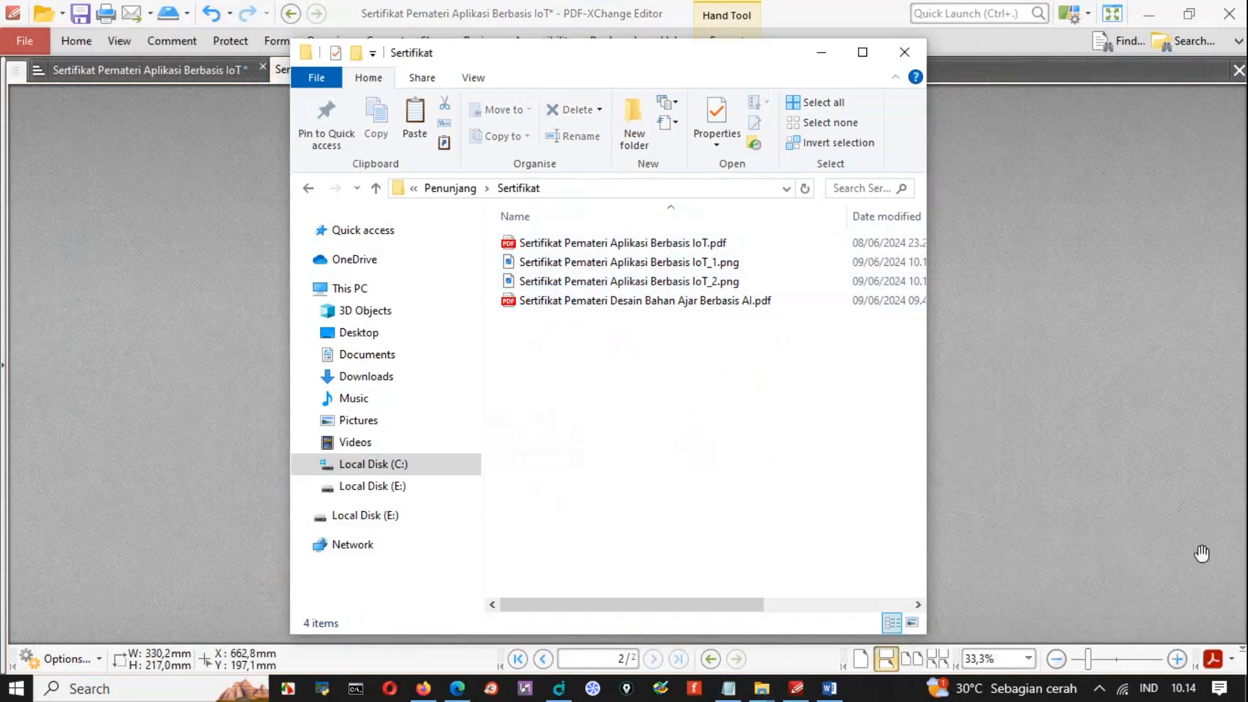
{"action": "left_click", "coordinate": [671, 263]}
{"action": "left_click", "coordinate": [671, 282]}
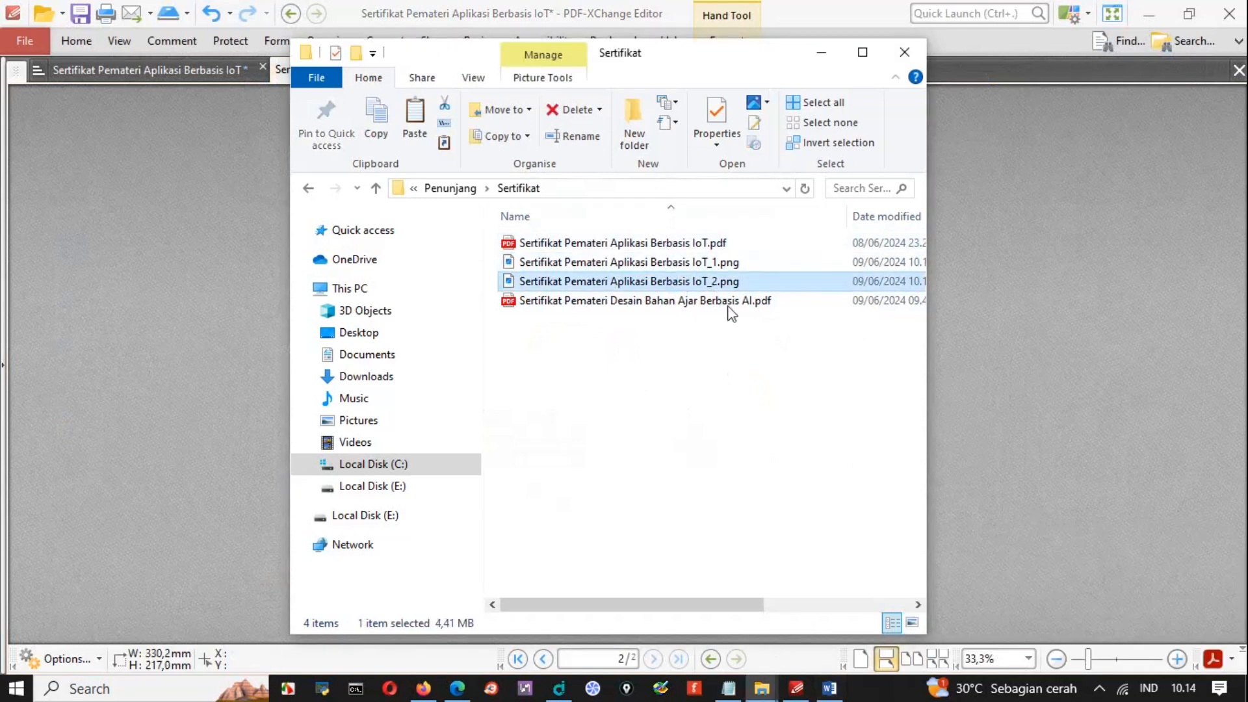
{"action": "left_click", "coordinate": [728, 262]}
{"action": "left_click", "coordinate": [727, 281]}
Switch to Word and insert Sertifikat Pemateri Aplikasi Berbasis IoT_1.png and Sertifikat Pemateri Aplikasi Berbasis IoT_2.png into Document1
{"action": "left_click", "coordinate": [829, 688]}
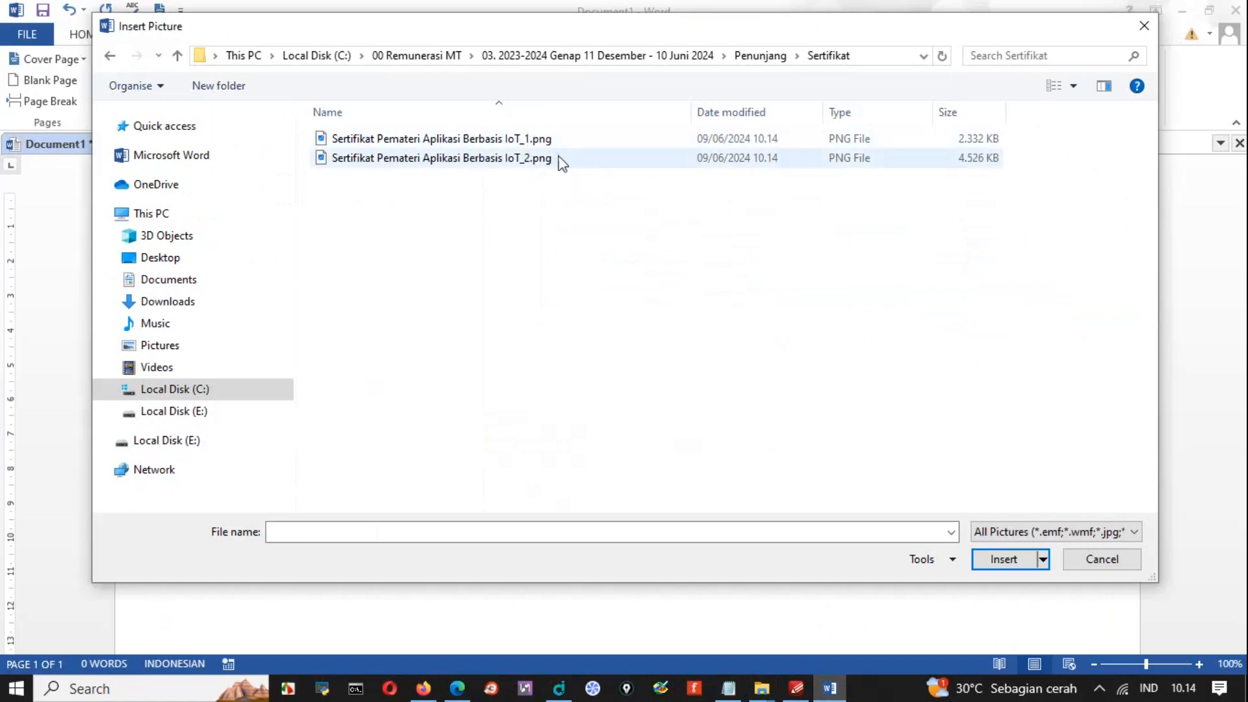
{"action": "left_click", "coordinate": [544, 140]}
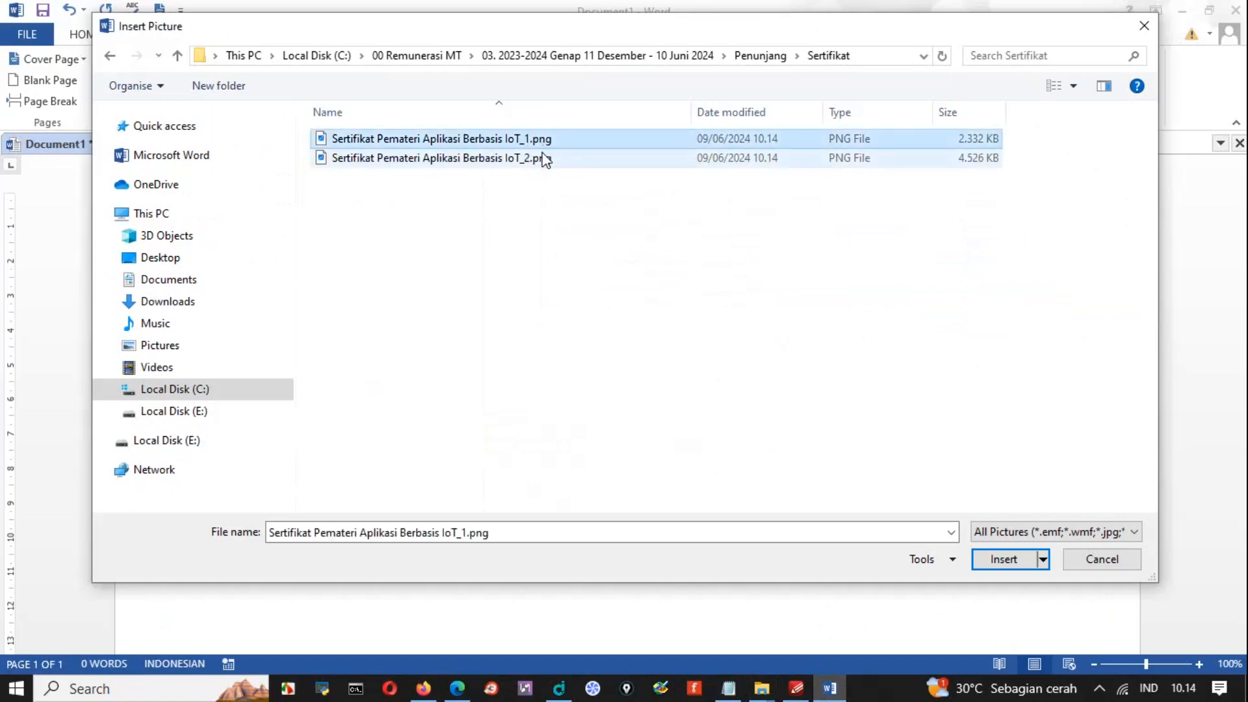
{"action": "left_click", "coordinate": [545, 158], "text": "shift"}
{"action": "left_click", "coordinate": [1008, 559]}
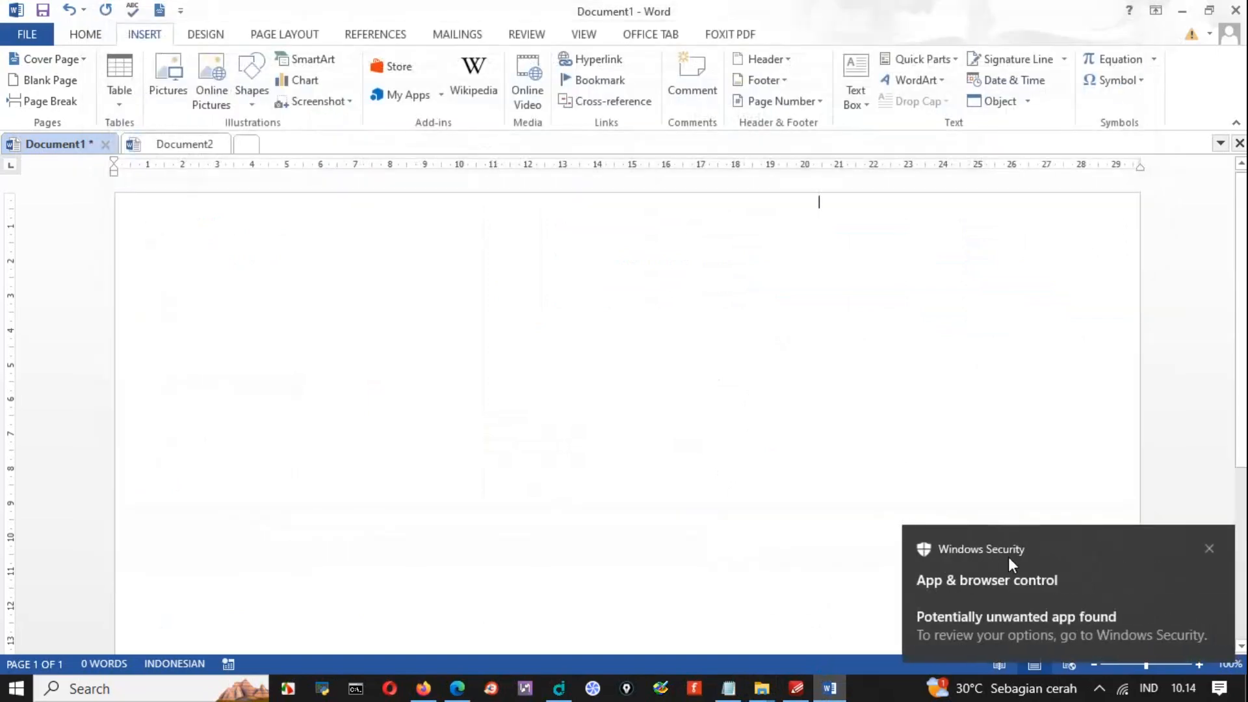
{"action": "left_click", "coordinate": [1209, 549]}
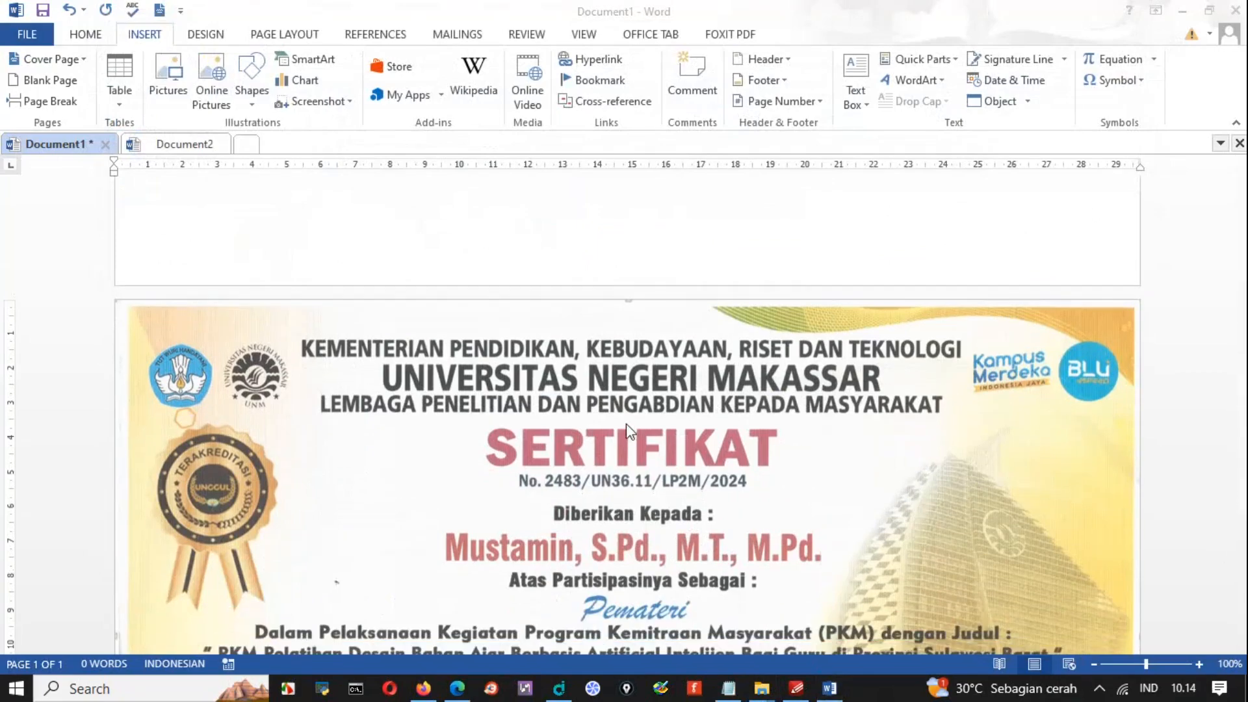
Try to enlarge the first certificate picture proportionally to about 45 cm wide, and undo the resizing
{"action": "left_click", "coordinate": [981, 374]}
{"action": "left_click_drag", "start_coordinate": [1240, 415], "coordinate": [1189, 305]}
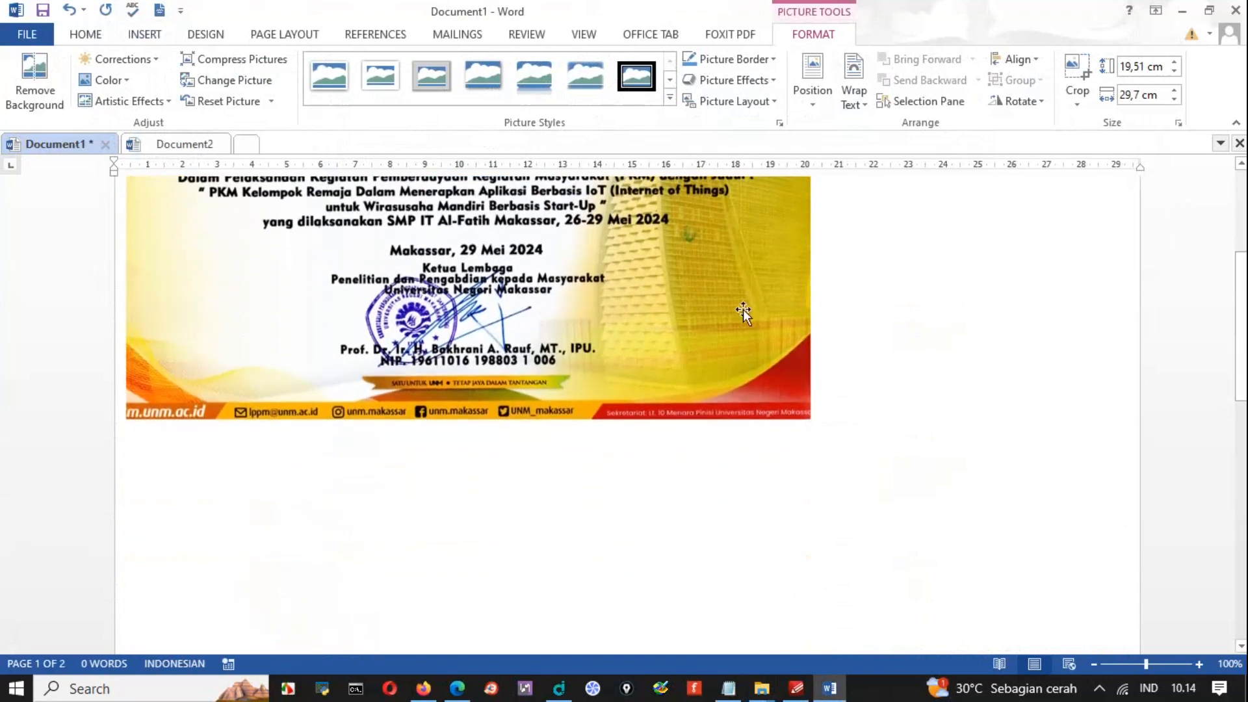
{"action": "left_click", "coordinate": [662, 319]}
{"action": "left_click_drag", "start_coordinate": [817, 429], "coordinate": [914, 528]}
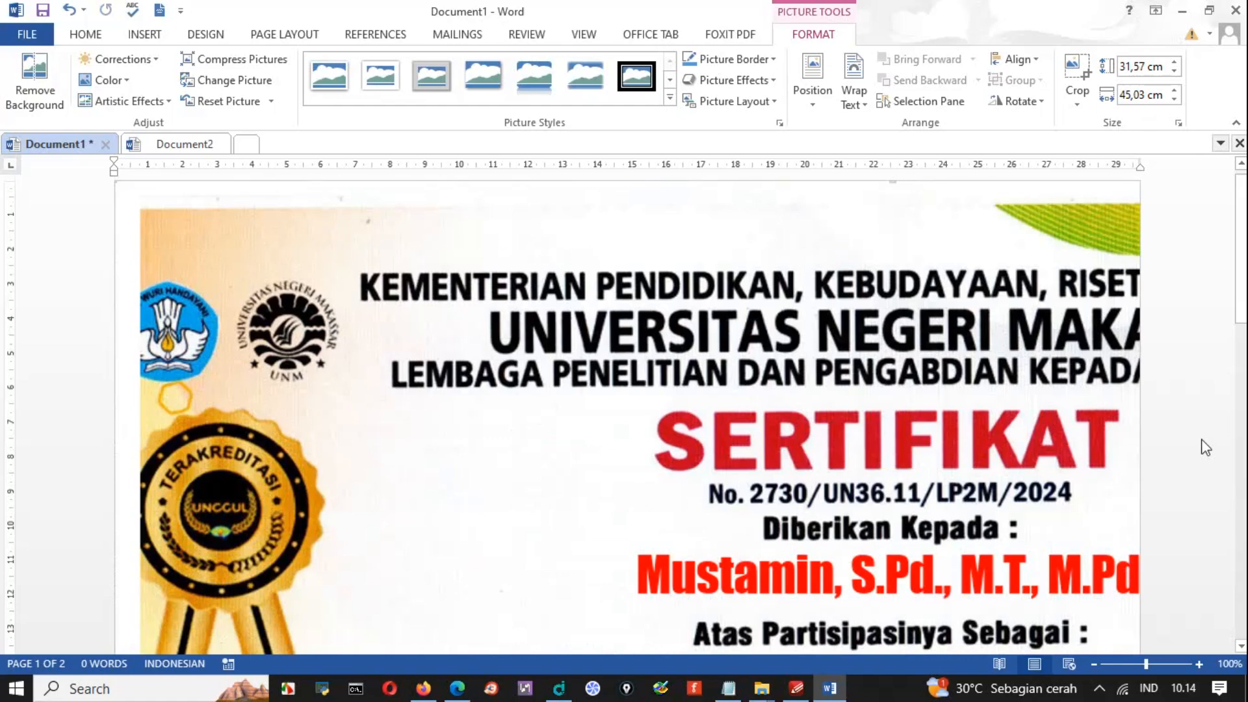
{"action": "left_click", "coordinate": [68, 9]}
{"action": "left_click", "coordinate": [1018, 542]}
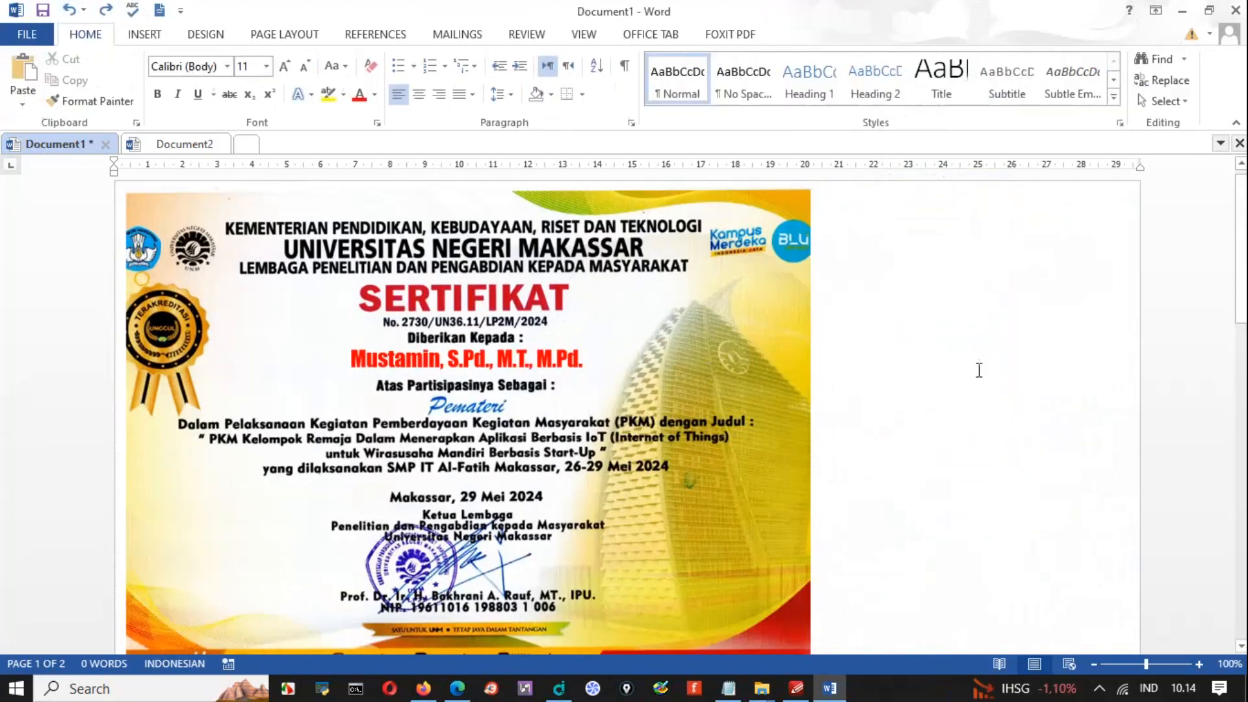
Stretch the first certificate picture to fill its landscape page, about 29.6 cm wide and 20.9 cm high
{"action": "left_click", "coordinate": [800, 408]}
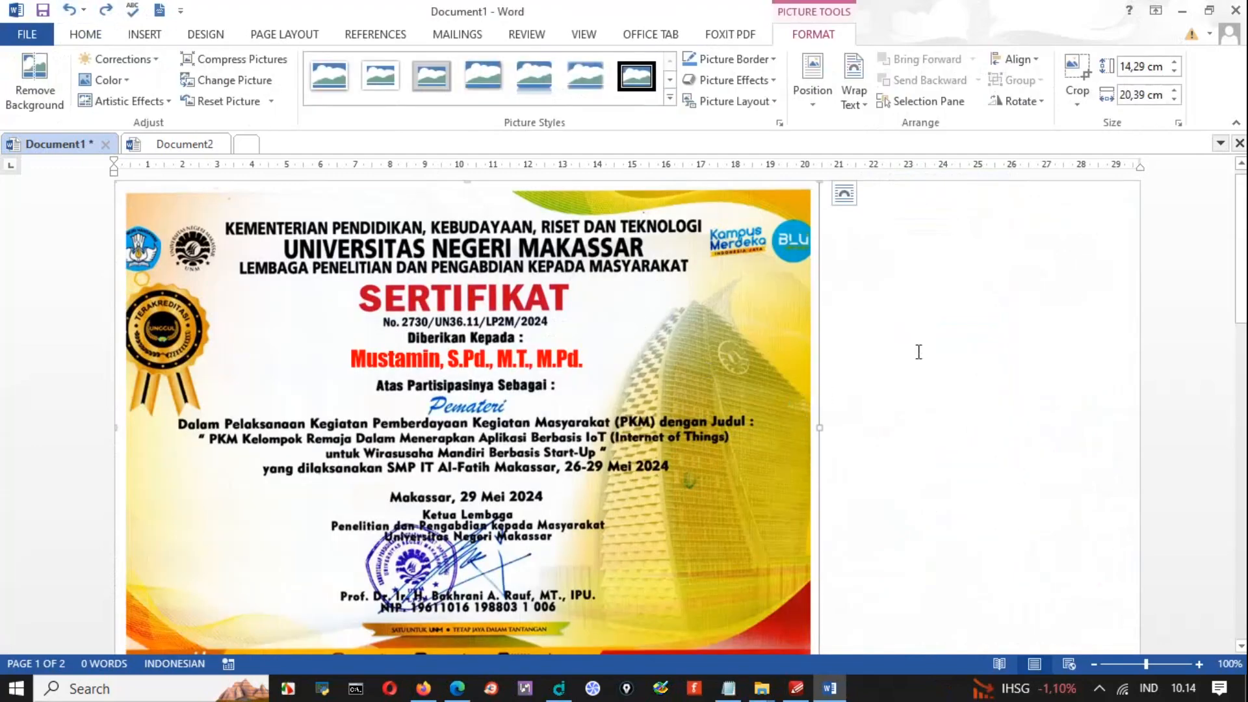
{"action": "left_click_drag", "start_coordinate": [819, 427], "coordinate": [1138, 418]}
{"action": "left_click_drag", "start_coordinate": [1241, 286], "coordinate": [1241, 391]}
{"action": "left_click_drag", "start_coordinate": [626, 338], "coordinate": [604, 563]}
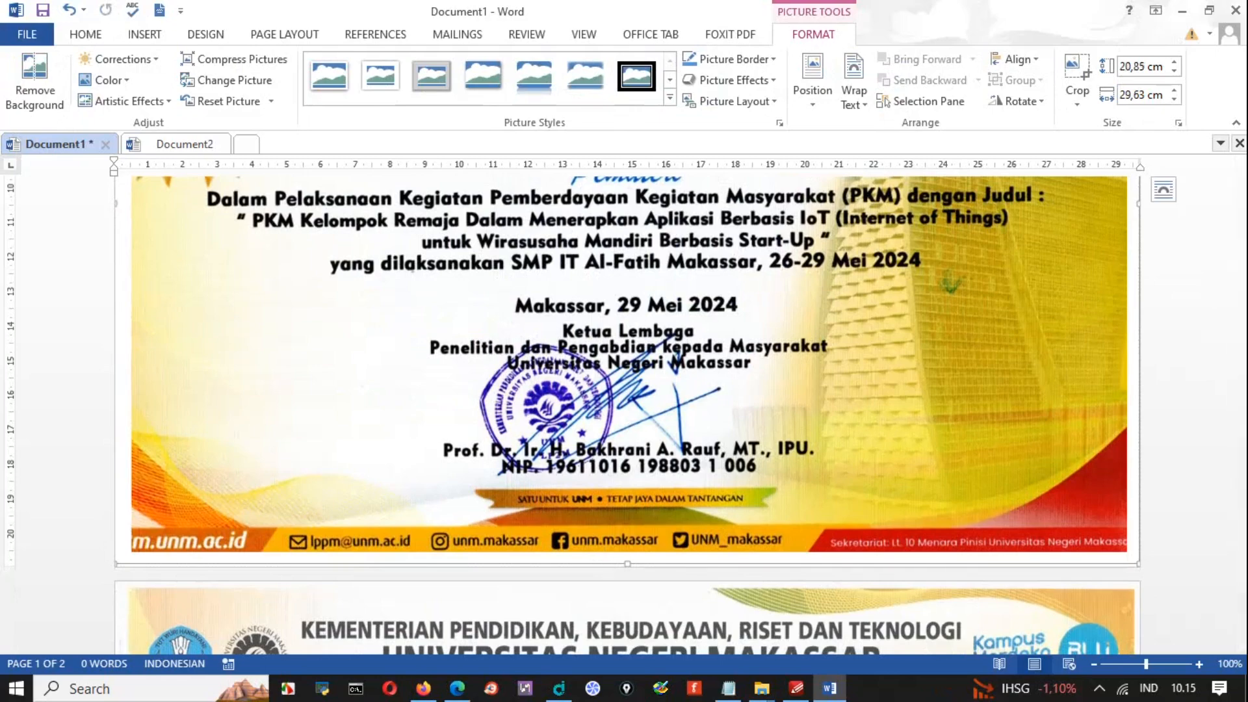
{"action": "left_click_drag", "start_coordinate": [1240, 376], "coordinate": [1221, 224]}
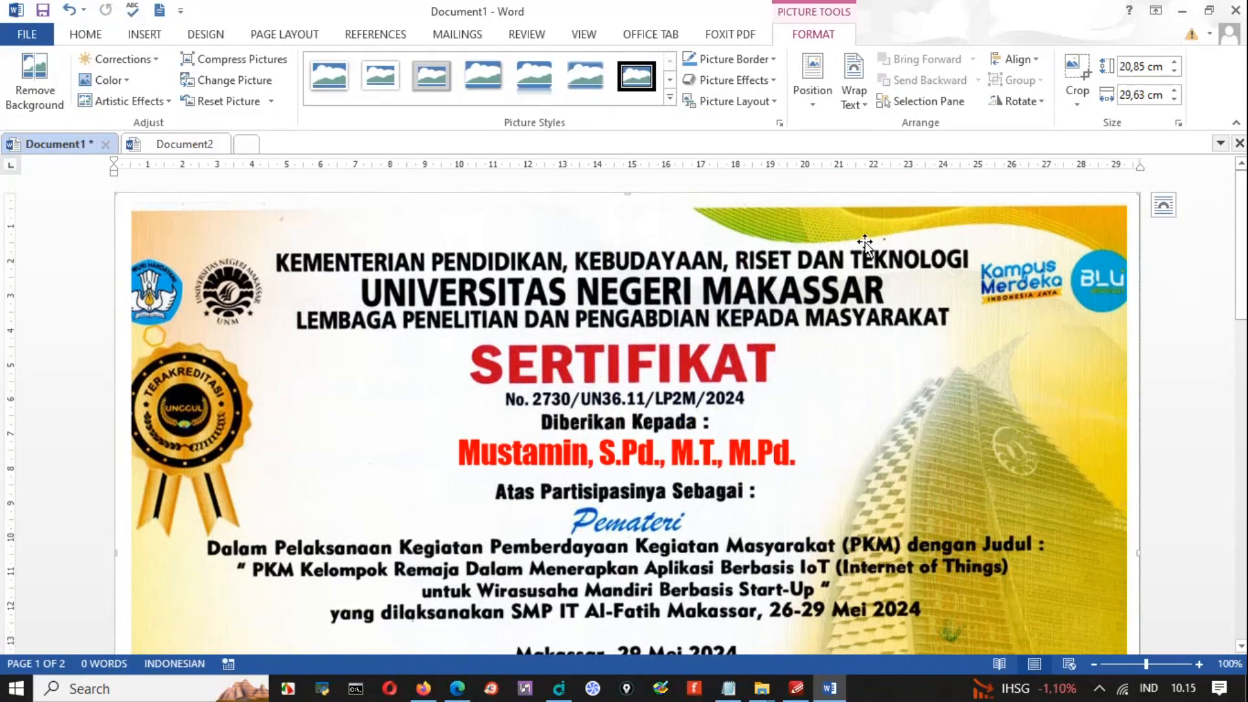
Stretch the second certificate picture downward to the lower edge of its landscape page
{"action": "left_click", "coordinate": [1175, 319]}
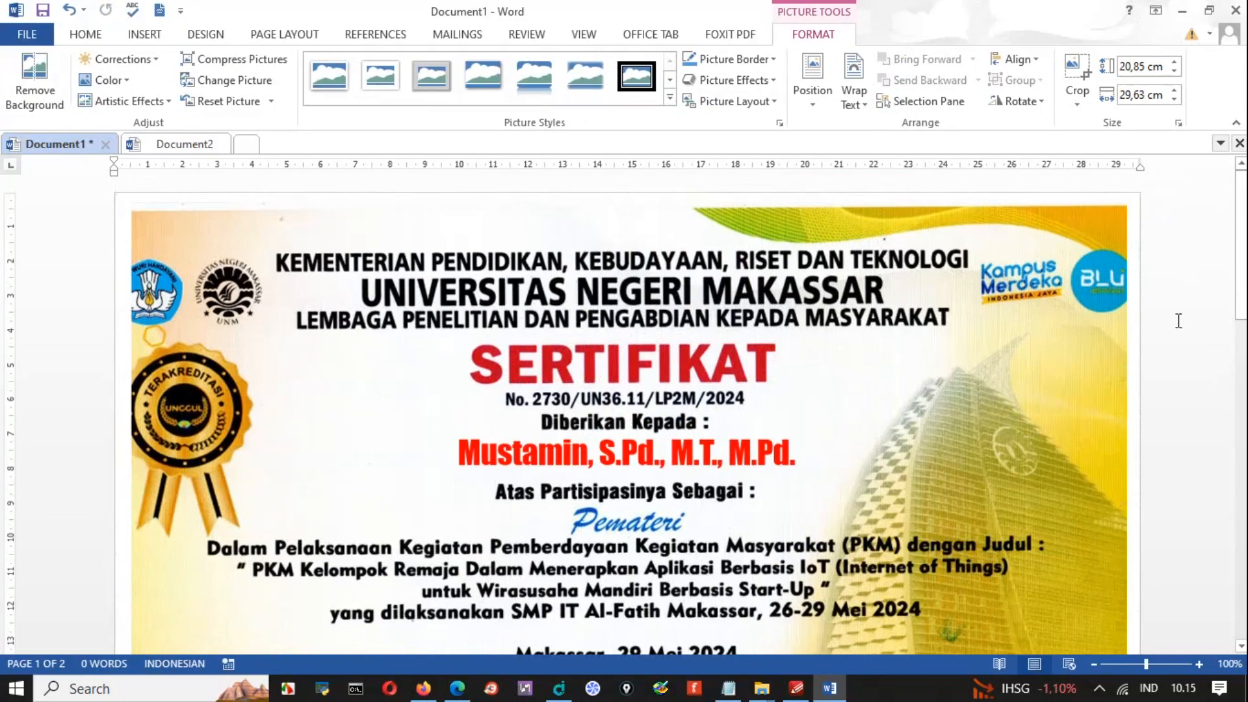
{"action": "left_click_drag", "start_coordinate": [1240, 262], "coordinate": [1240, 582]}
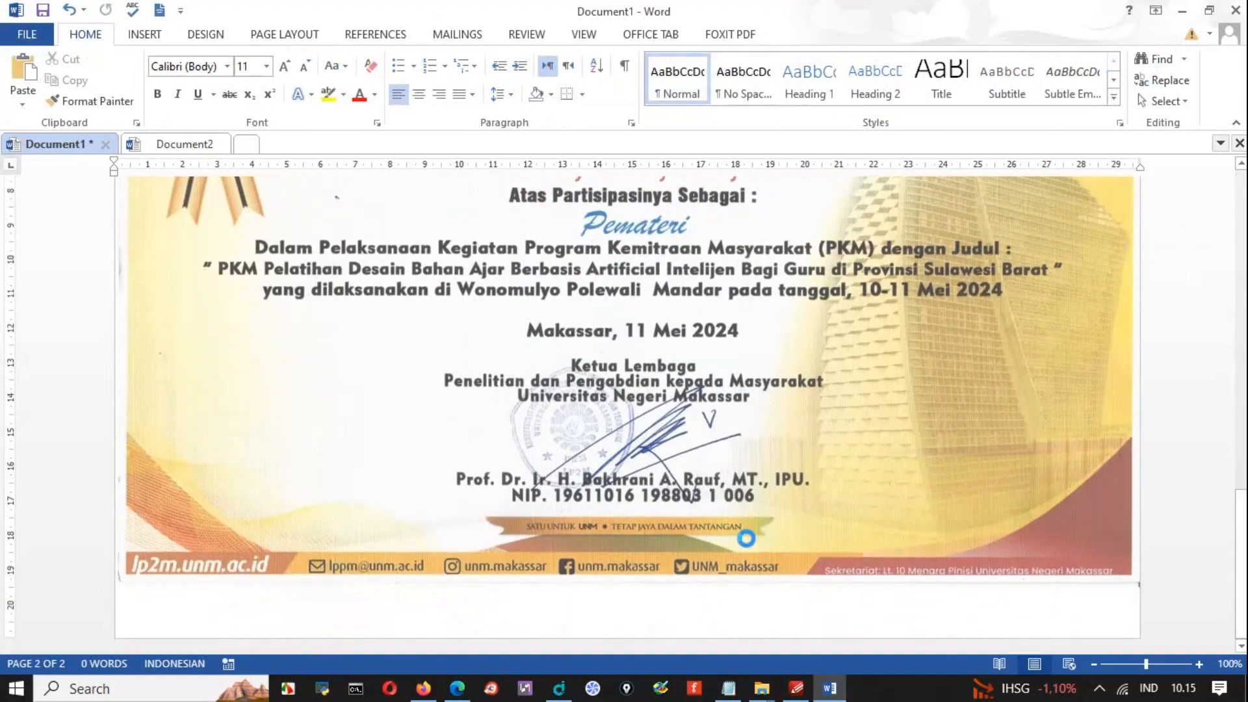
{"action": "left_click", "coordinate": [646, 588]}
{"action": "left_click_drag", "start_coordinate": [627, 588], "coordinate": [628, 634]}
{"action": "left_click", "coordinate": [1209, 516]}
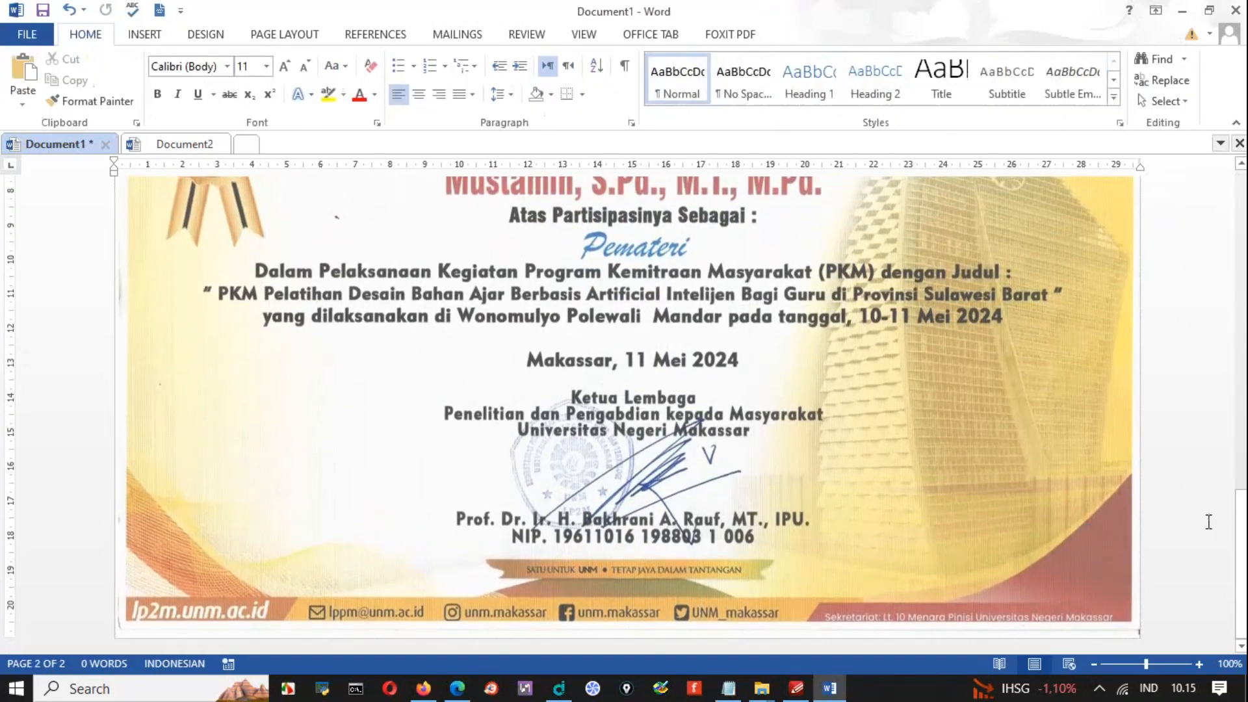
{"action": "left_click_drag", "start_coordinate": [1240, 559], "coordinate": [1219, 186]}
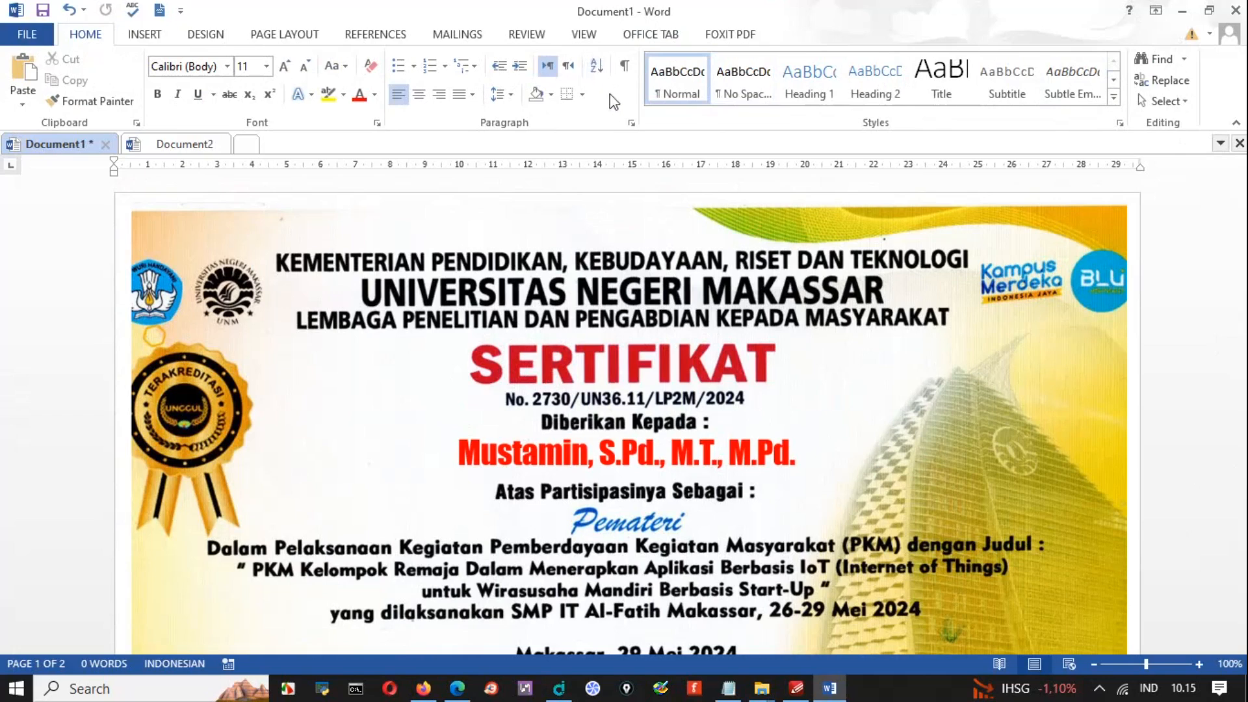
{"action": "left_click", "coordinate": [730, 39]}
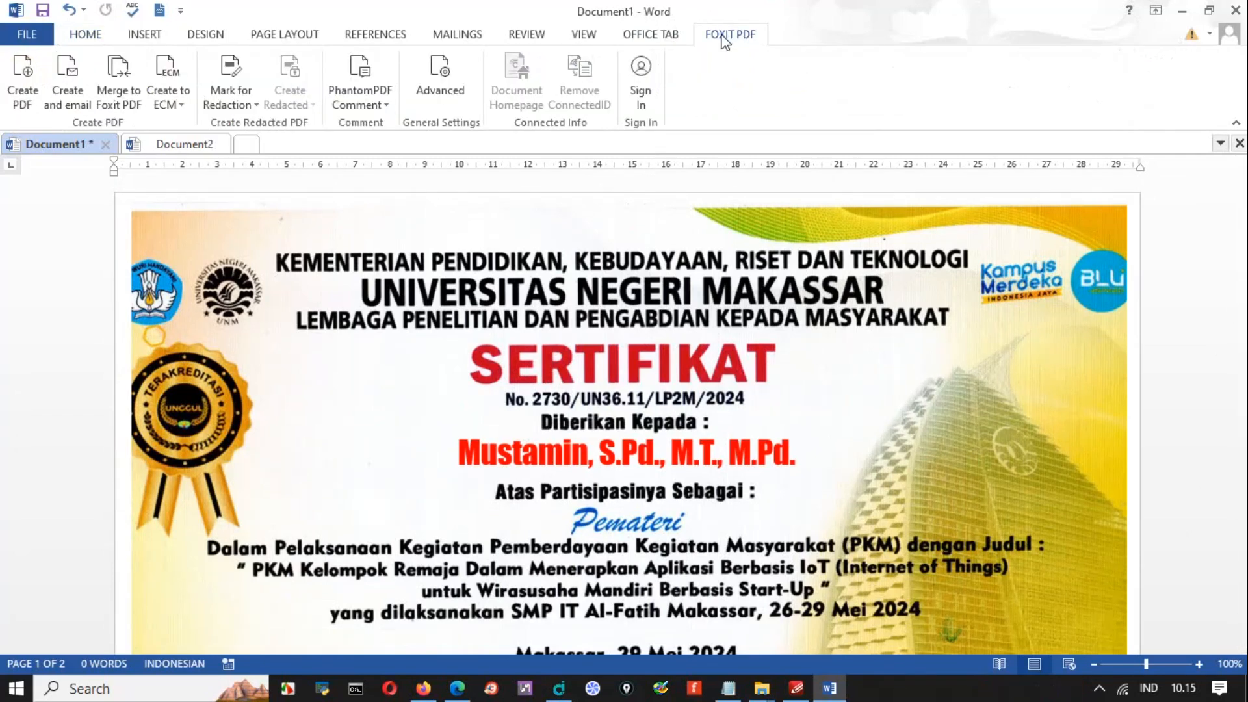
{"action": "left_click", "coordinate": [24, 97]}
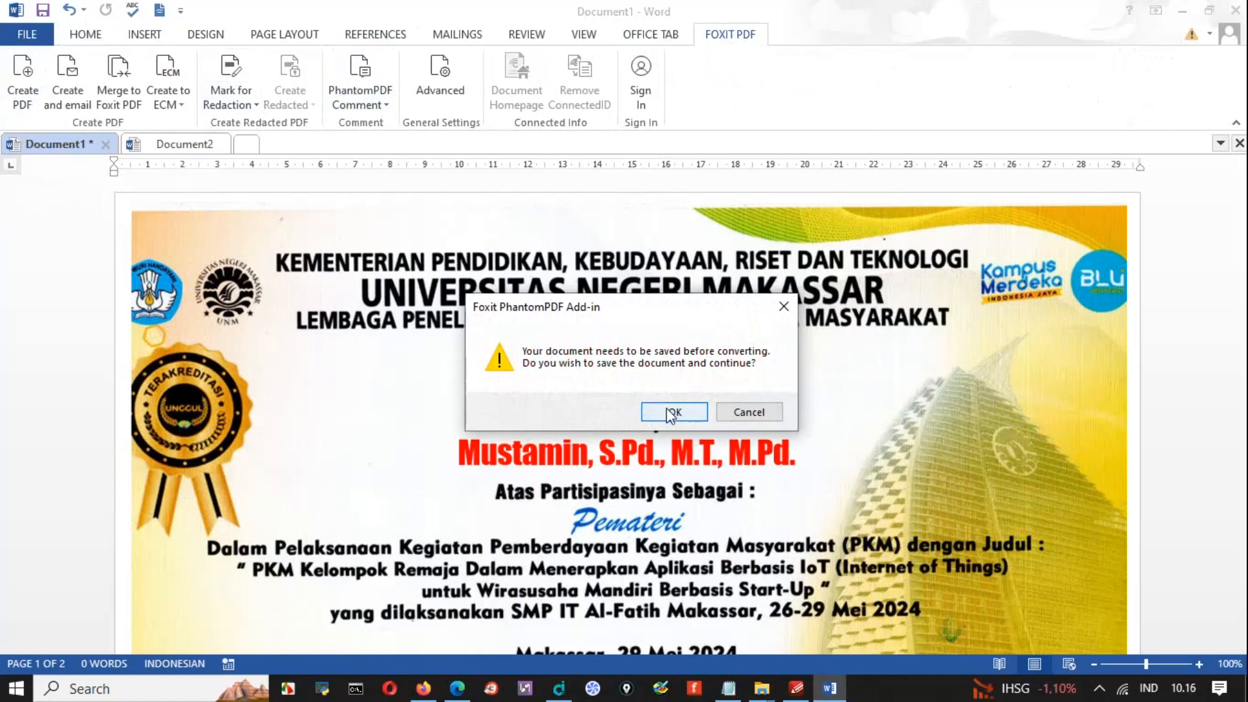
{"action": "left_click", "coordinate": [763, 415]}
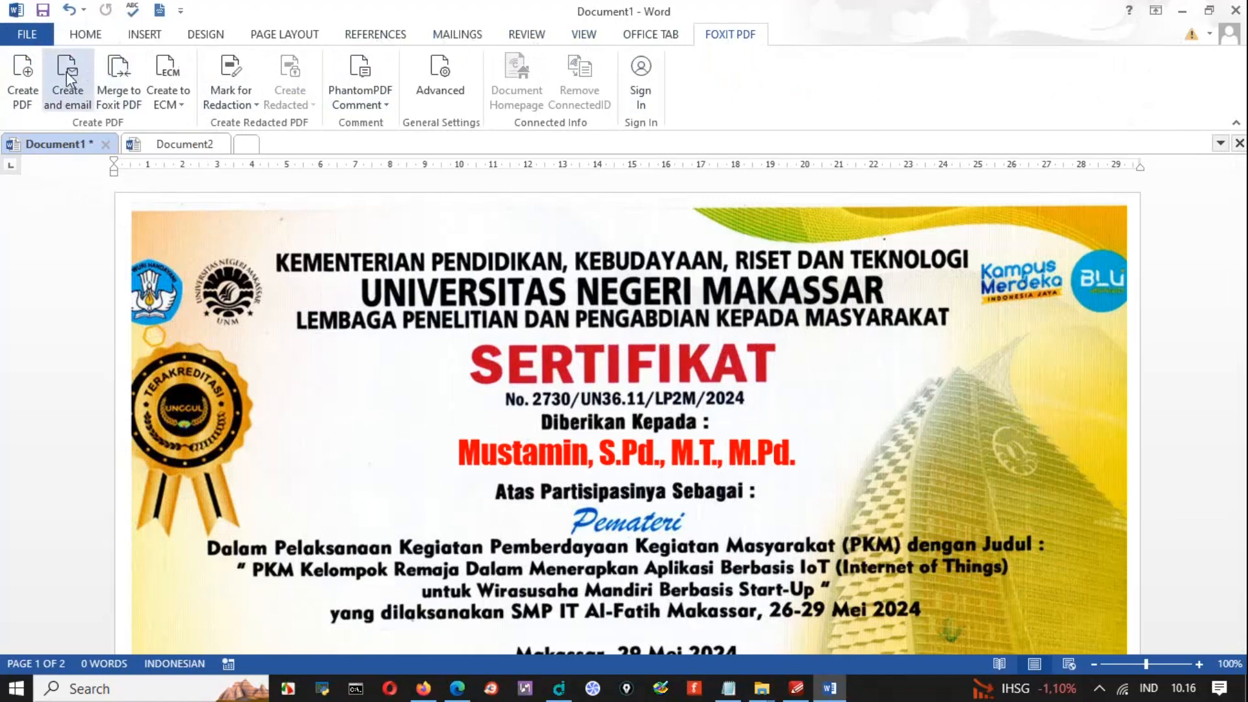
Start saving the document under a new name, choosing C:\00 Remunerasi MT\03. 2023-2024 Genap 11 Desember - 10 Juni 2024\Penunjang\Sertifikat as the folder
{"action": "left_click", "coordinate": [26, 38]}
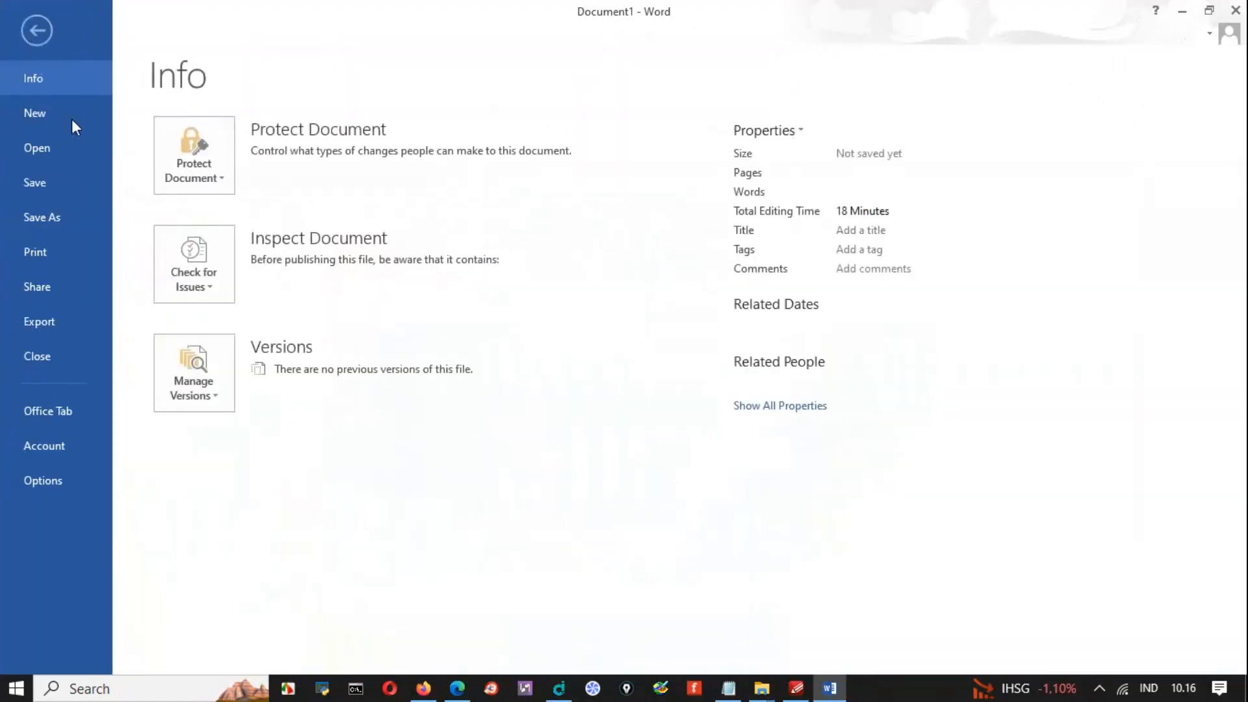
{"action": "left_click", "coordinate": [42, 218]}
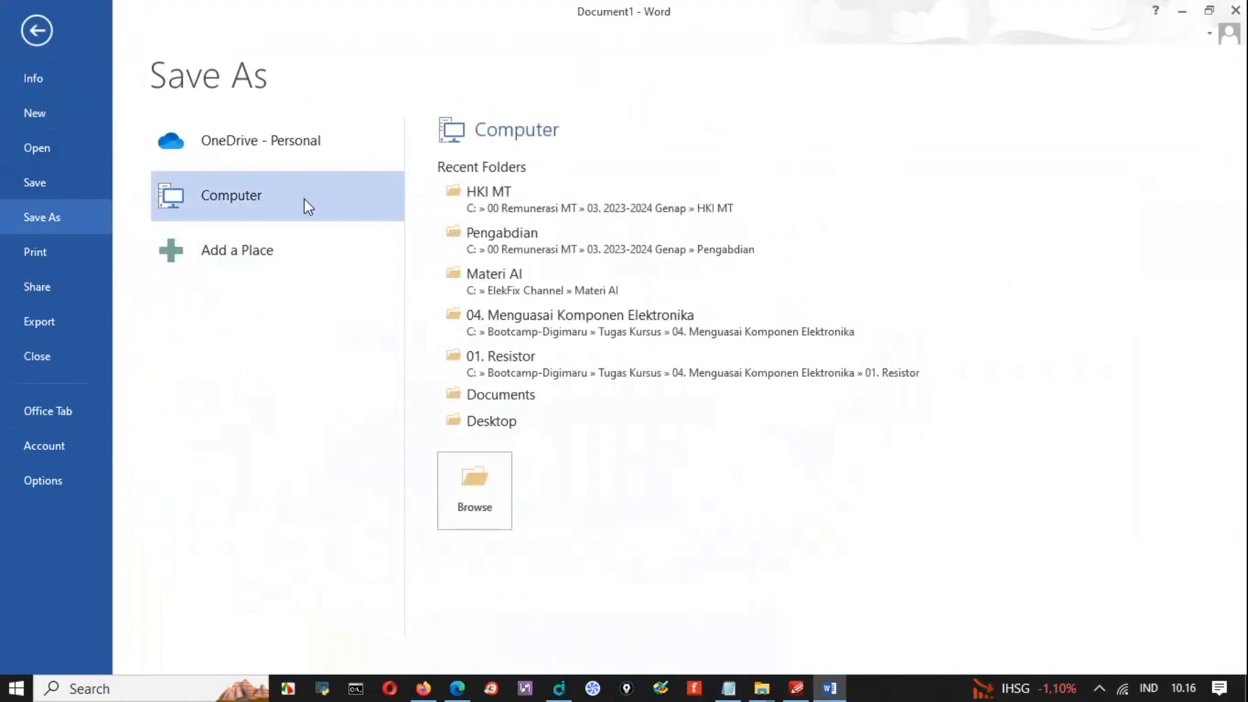
{"action": "left_click", "coordinate": [478, 494]}
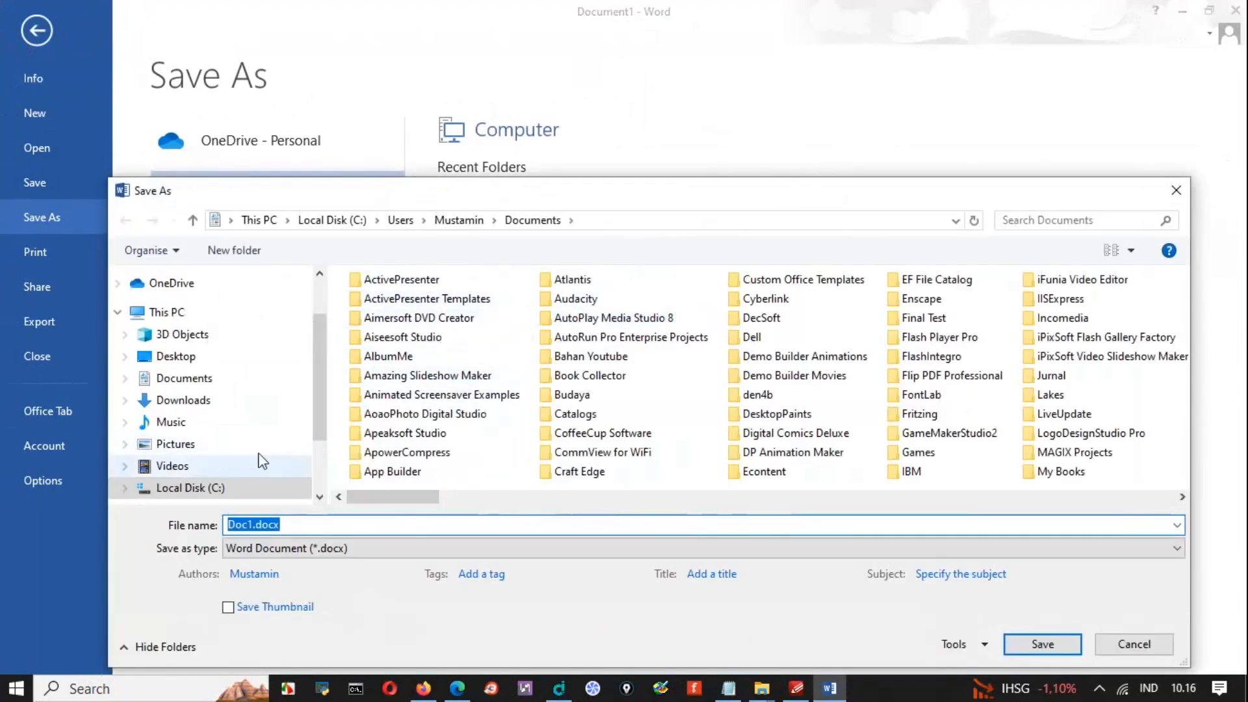
{"action": "left_click", "coordinate": [215, 490]}
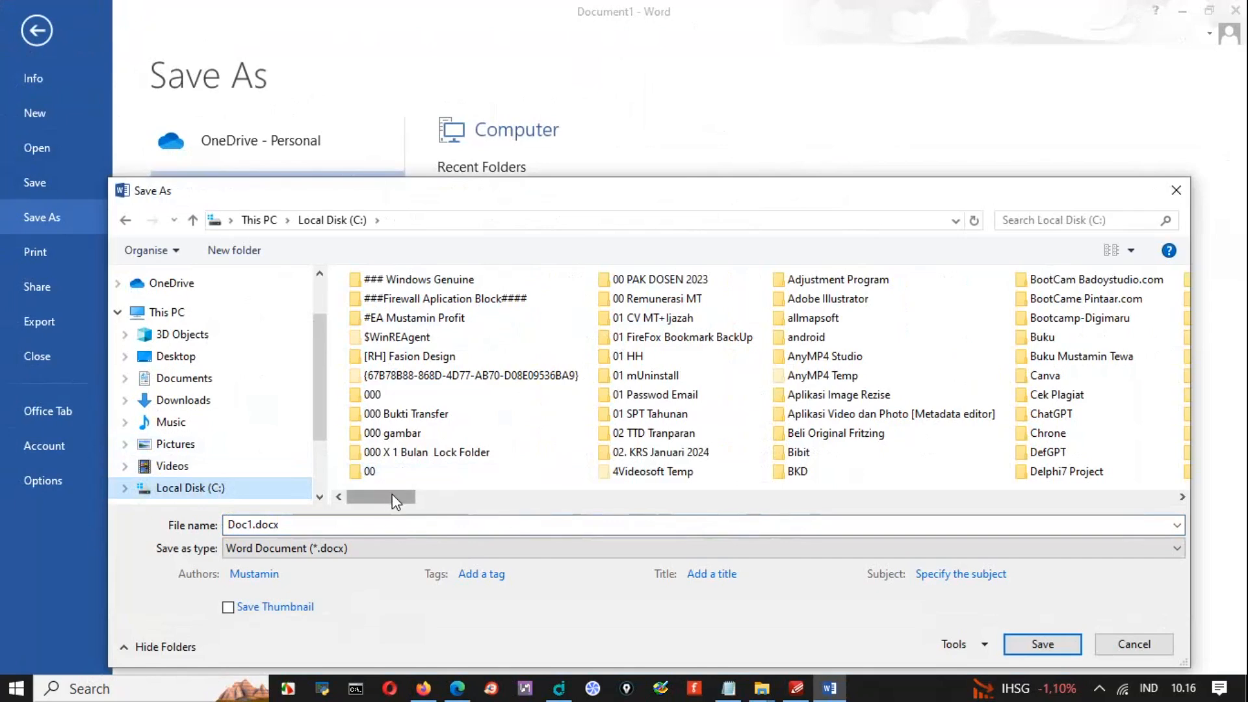
{"action": "left_click", "coordinate": [676, 301]}
{"action": "double_click", "coordinate": [675, 304]}
{"action": "left_click", "coordinate": [482, 322]}
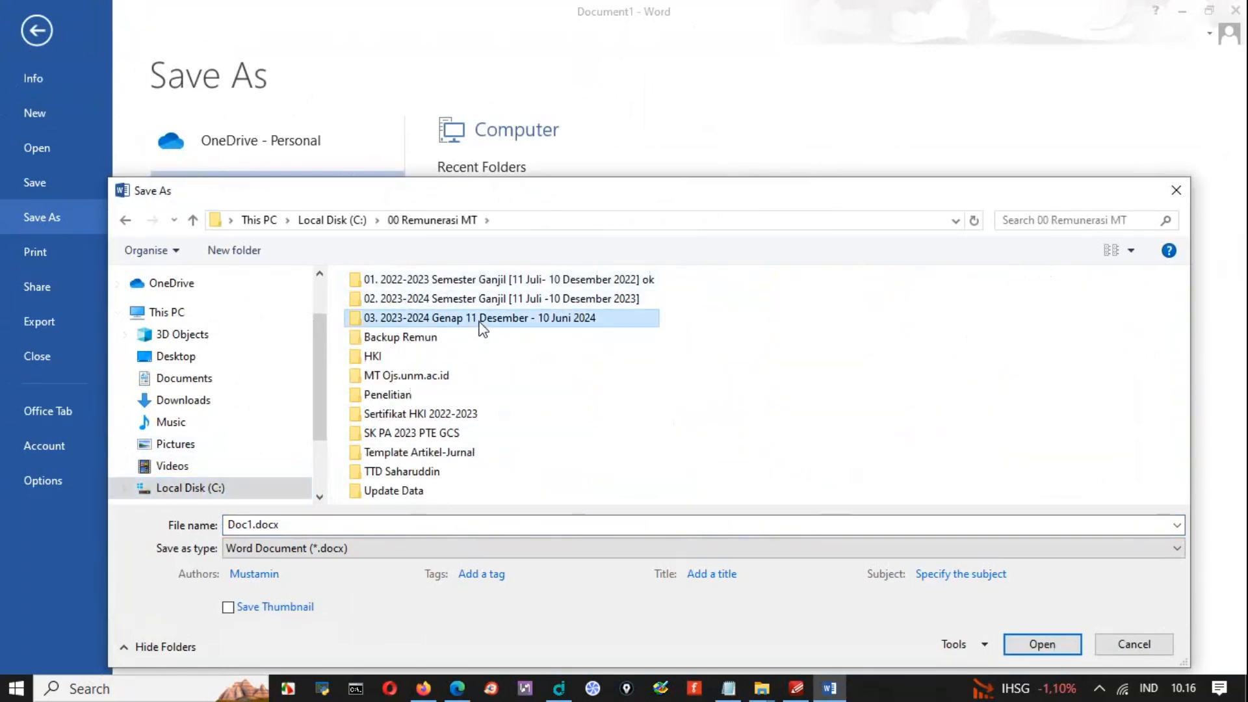
{"action": "double_click", "coordinate": [482, 325]}
{"action": "left_click", "coordinate": [404, 442]}
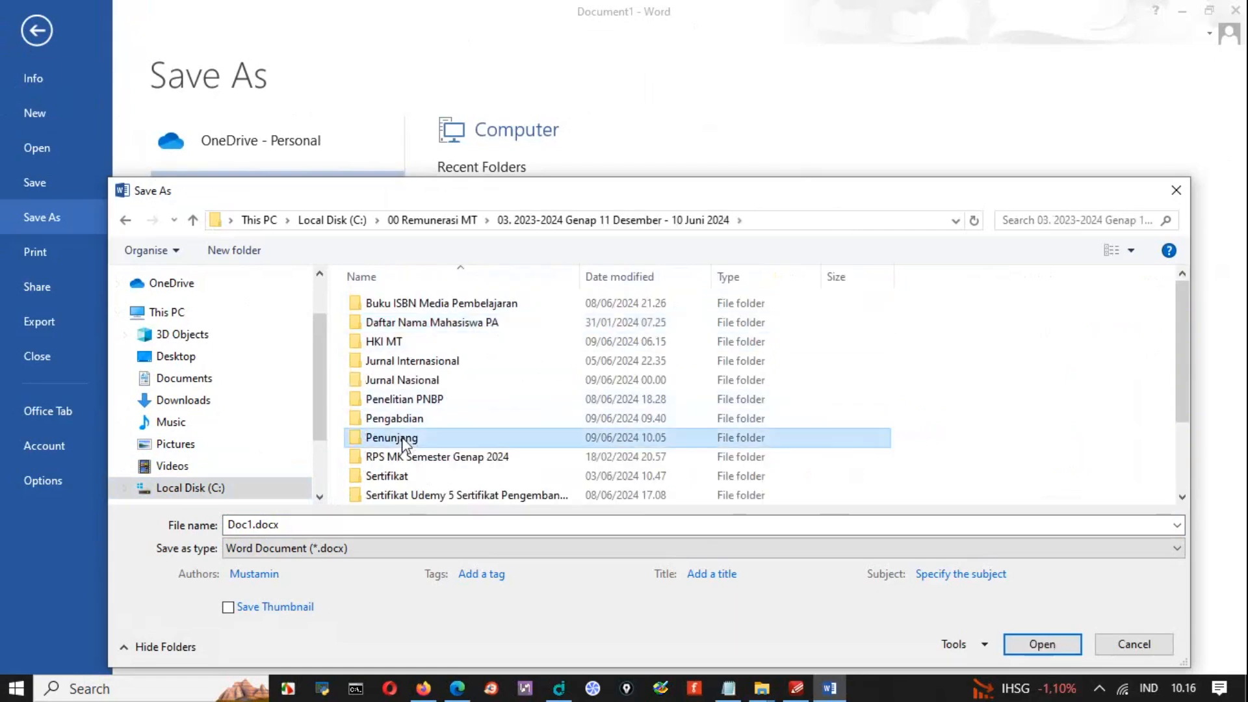
{"action": "double_click", "coordinate": [405, 443]}
{"action": "left_click", "coordinate": [419, 305]}
{"action": "double_click", "coordinate": [418, 307]}
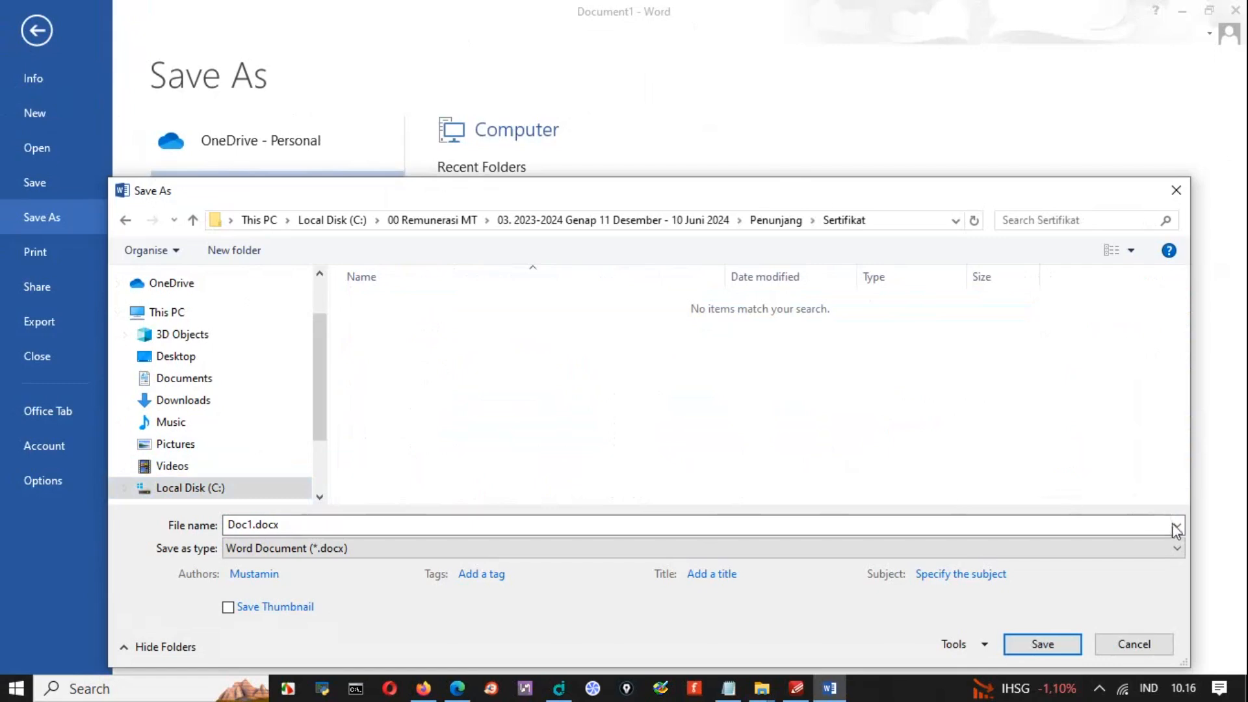
Save the document in PDF format with the file name 2 Sertifikat Pemateri
{"action": "left_click", "coordinate": [1173, 549]}
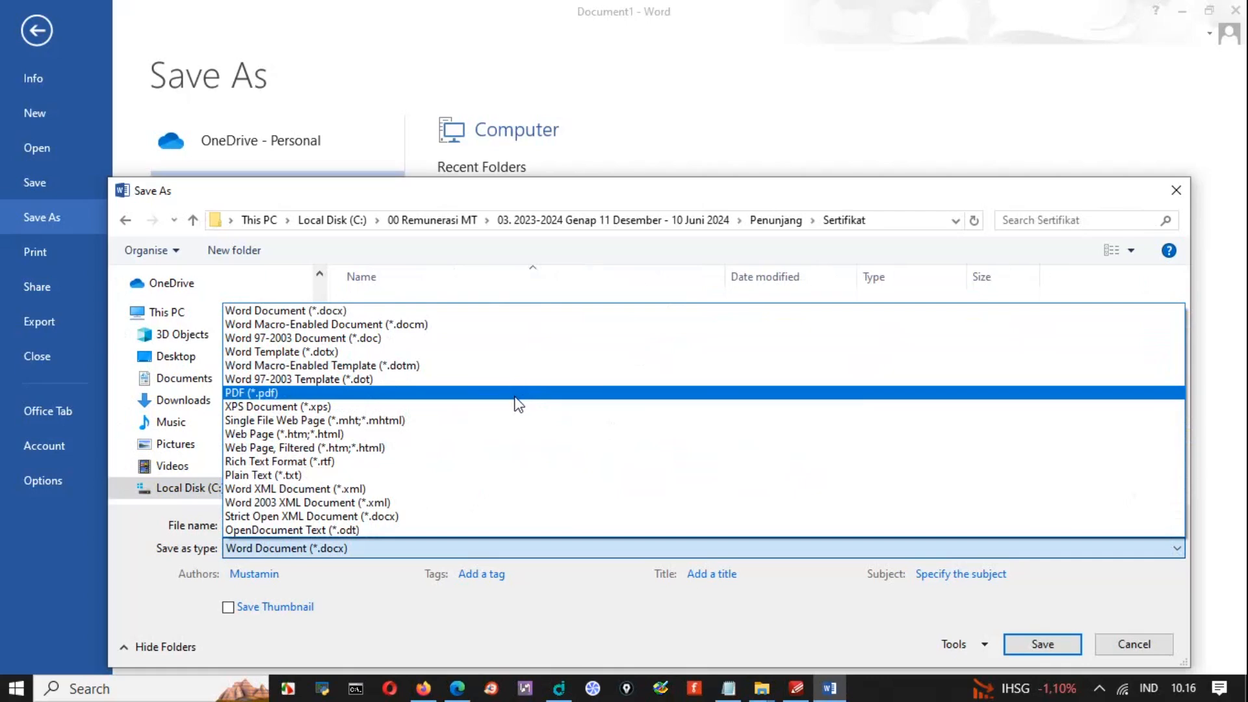
{"action": "left_click", "coordinate": [518, 393]}
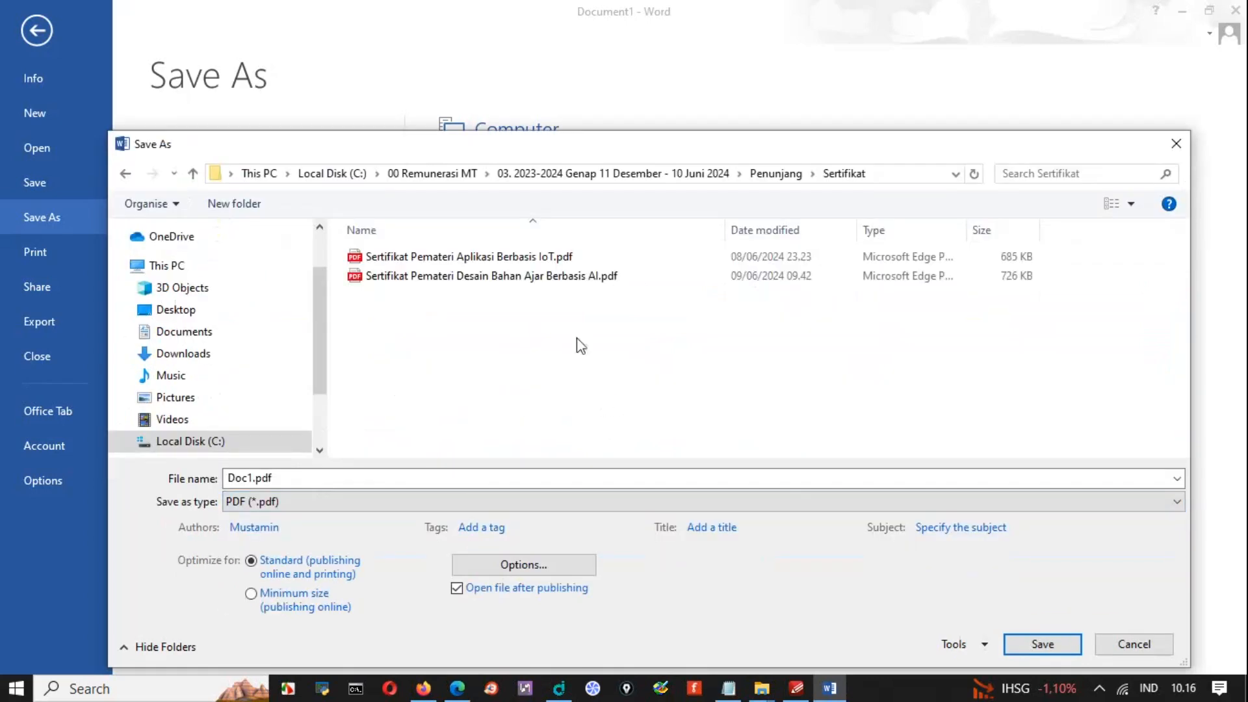
{"action": "left_click", "coordinate": [251, 480]}
{"action": "left_click", "coordinate": [254, 480]}
{"action": "left_click_drag", "start_coordinate": [253, 480], "coordinate": [208, 477]}
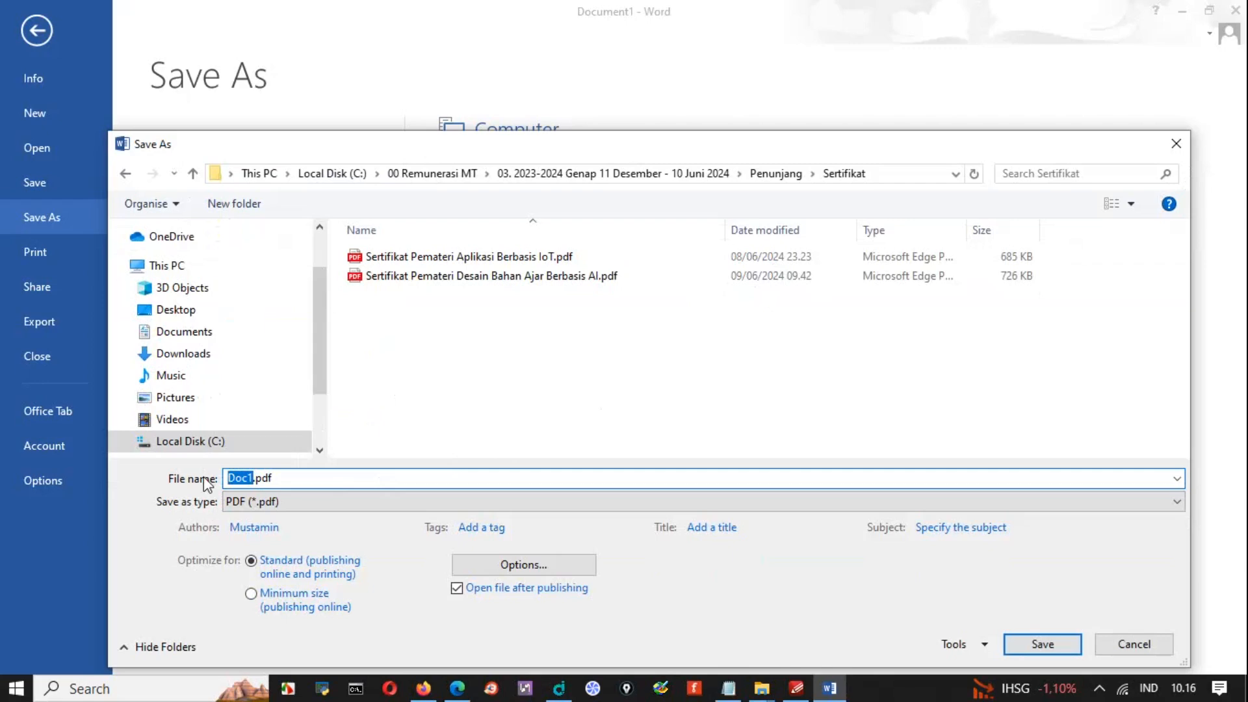
{"action": "type", "text": "2 Sertifikat Pemateri"}
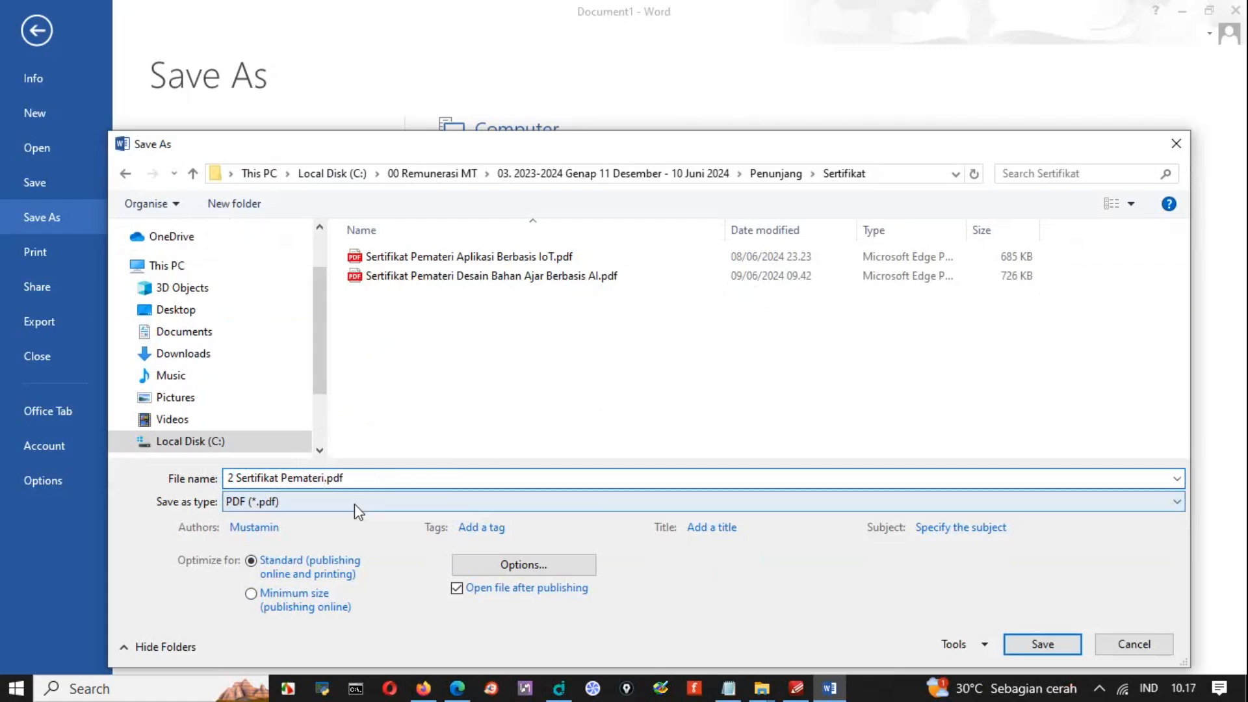
{"action": "left_click", "coordinate": [1045, 643]}
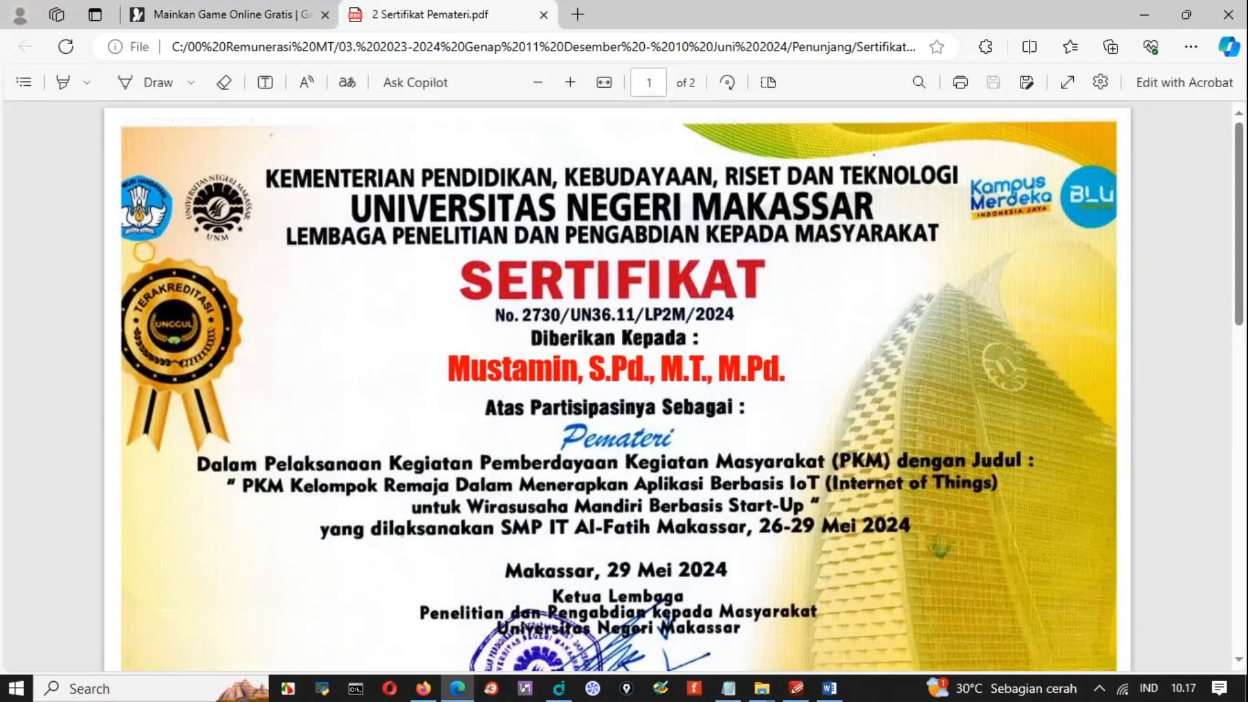
Review both pages of the exported PDF, compare their sizes with the original in PDF-XChange Editor, and return to Word
{"action": "scroll", "coordinate": [617, 390], "scroll_direction": "down", "scroll_amount": 12}
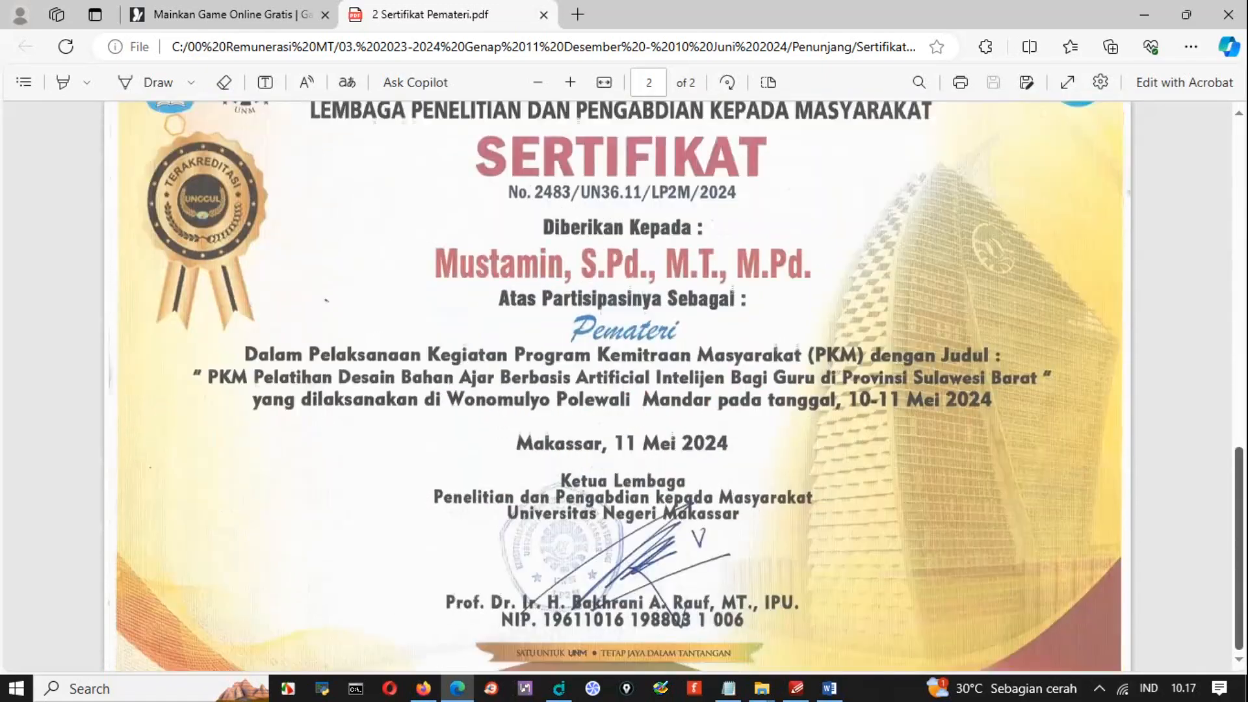
{"action": "scroll", "coordinate": [617, 386], "scroll_direction": "down", "scroll_amount": 1}
{"action": "scroll", "coordinate": [618, 387], "scroll_direction": "up", "scroll_amount": 11}
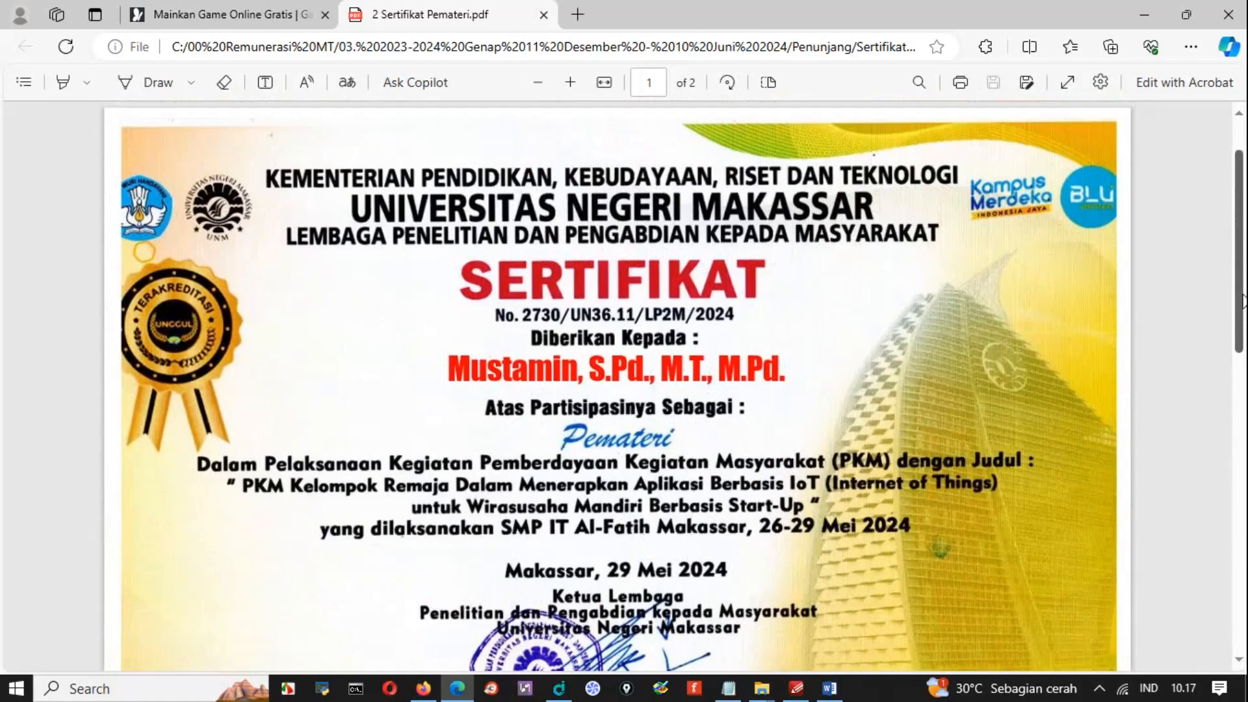
{"action": "scroll", "coordinate": [617, 386], "scroll_direction": "down", "scroll_amount": 9}
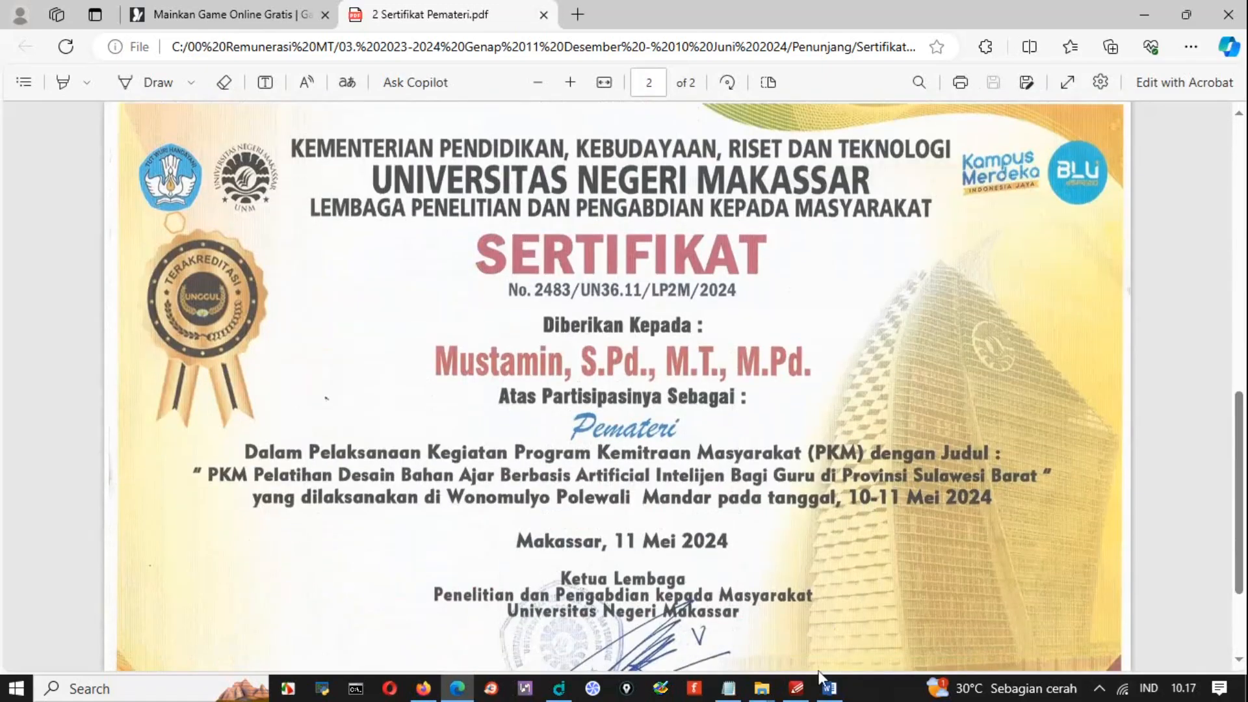
{"action": "left_click", "coordinate": [804, 693]}
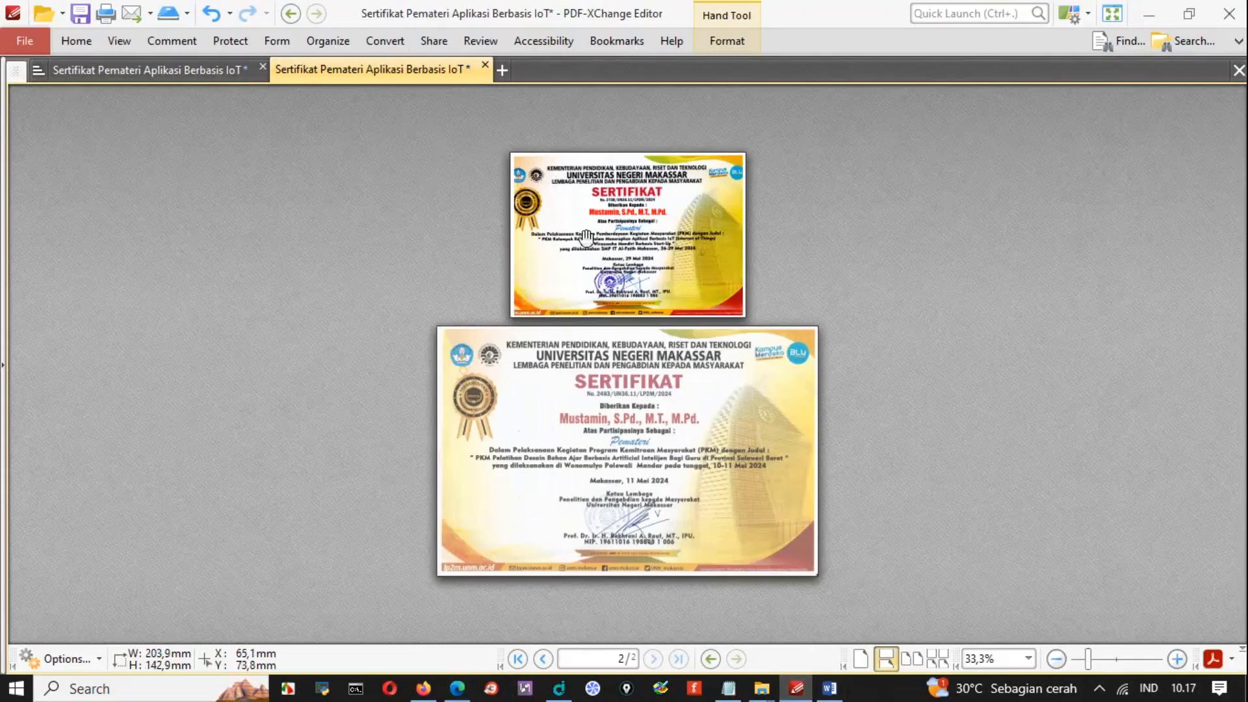
{"action": "left_click", "coordinate": [830, 688]}
{"action": "left_click_drag", "start_coordinate": [1236, 258], "coordinate": [1240, 142]}
{"action": "left_click_drag", "start_coordinate": [1244, 218], "coordinate": [1245, 73]}
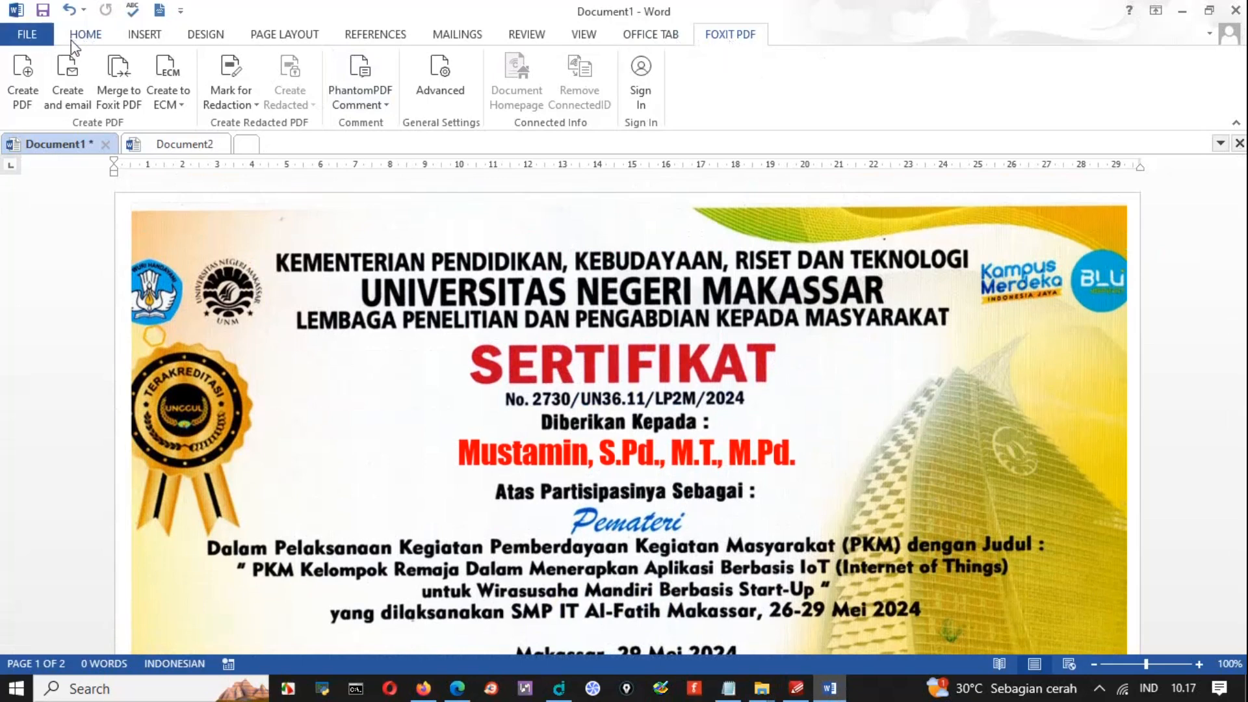
{"action": "left_click", "coordinate": [29, 34]}
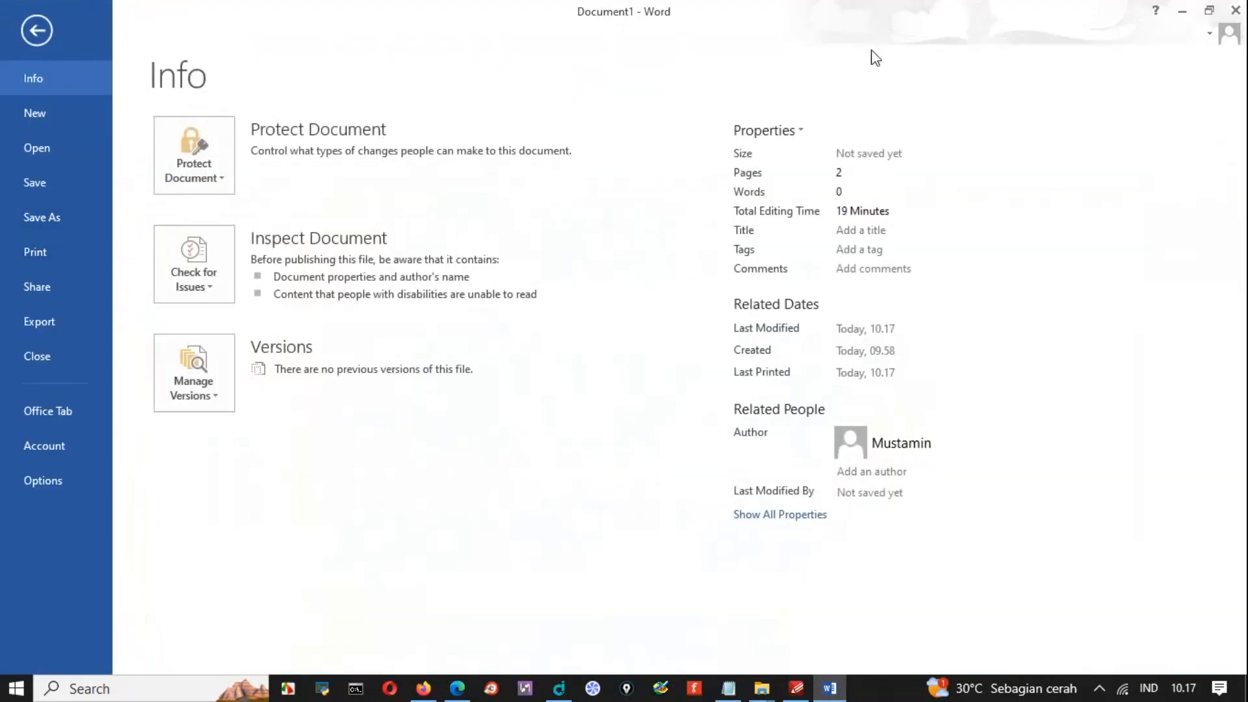
{"action": "left_click", "coordinate": [37, 33]}
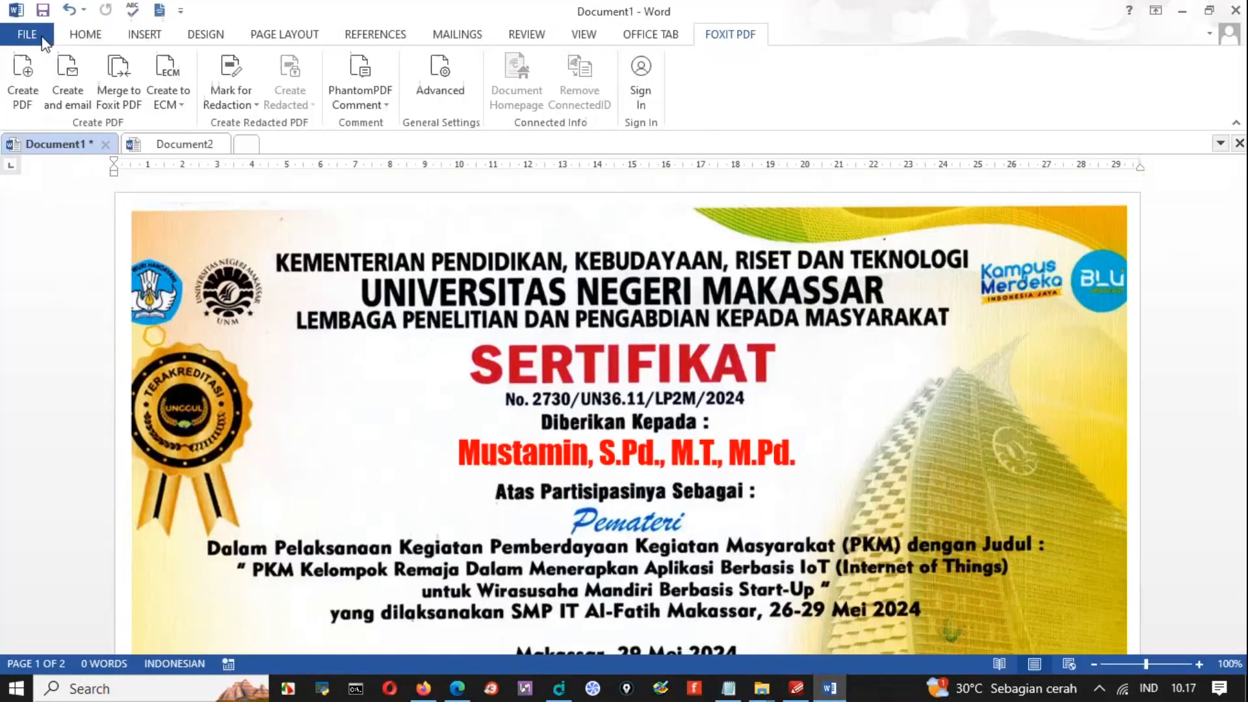